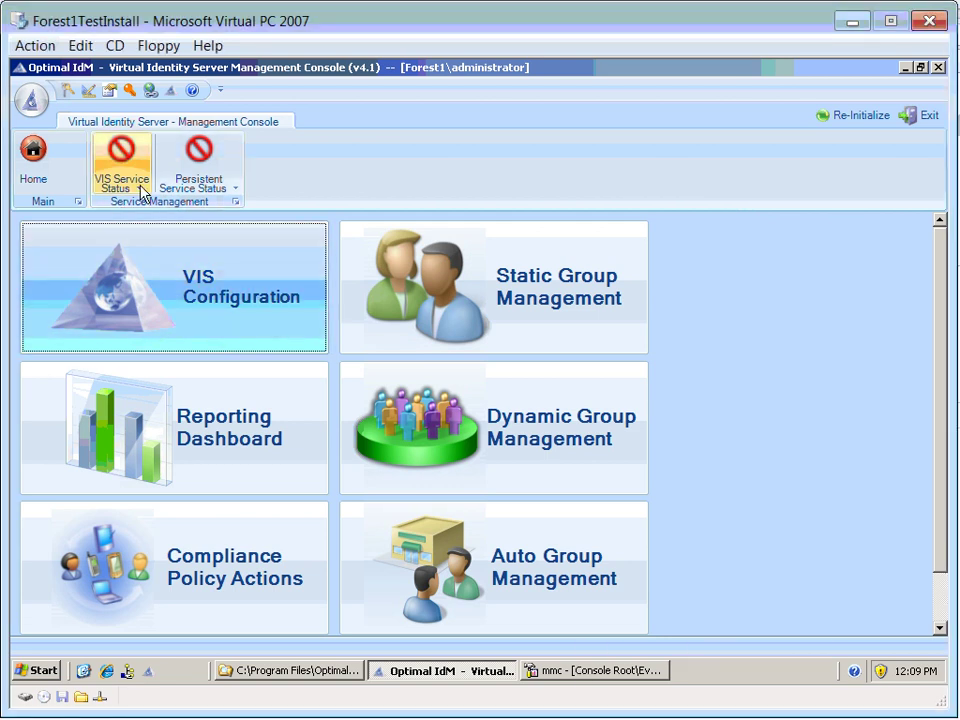
Switch to the mmc console and look up the Virtual Identity Server and Persisted Cache services, widening the service name column.
{"action": "left_click", "coordinate": [576, 673]}
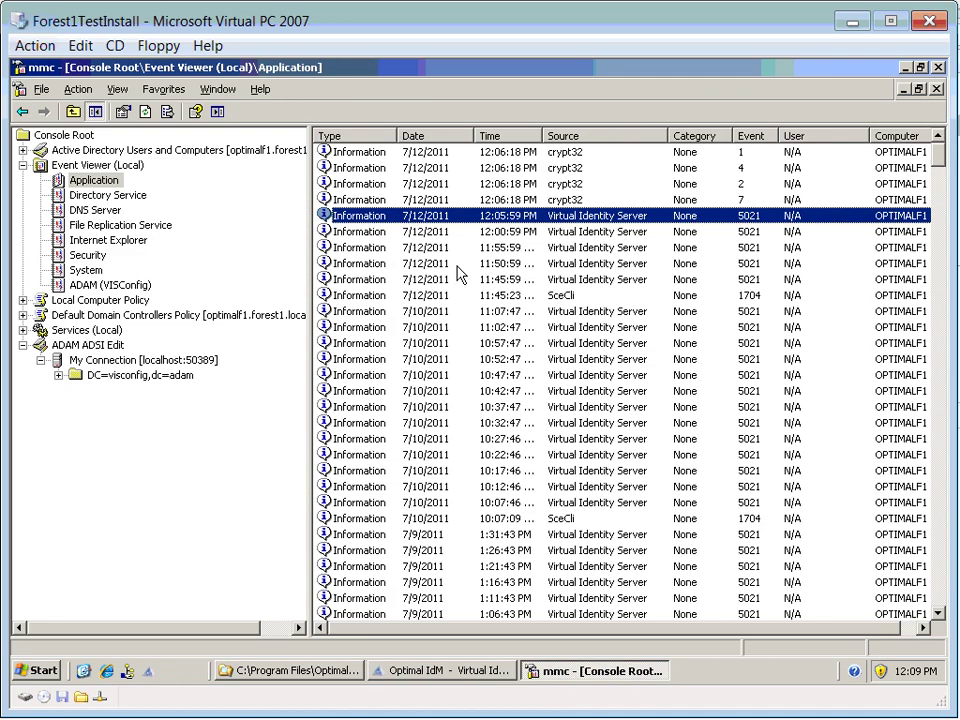
{"action": "left_click", "coordinate": [87, 330]}
{"action": "left_click", "coordinate": [588, 500]}
{"action": "key", "text": "v"}
{"action": "scroll", "coordinate": [588, 505], "scroll_direction": "down", "scroll_amount": 3}
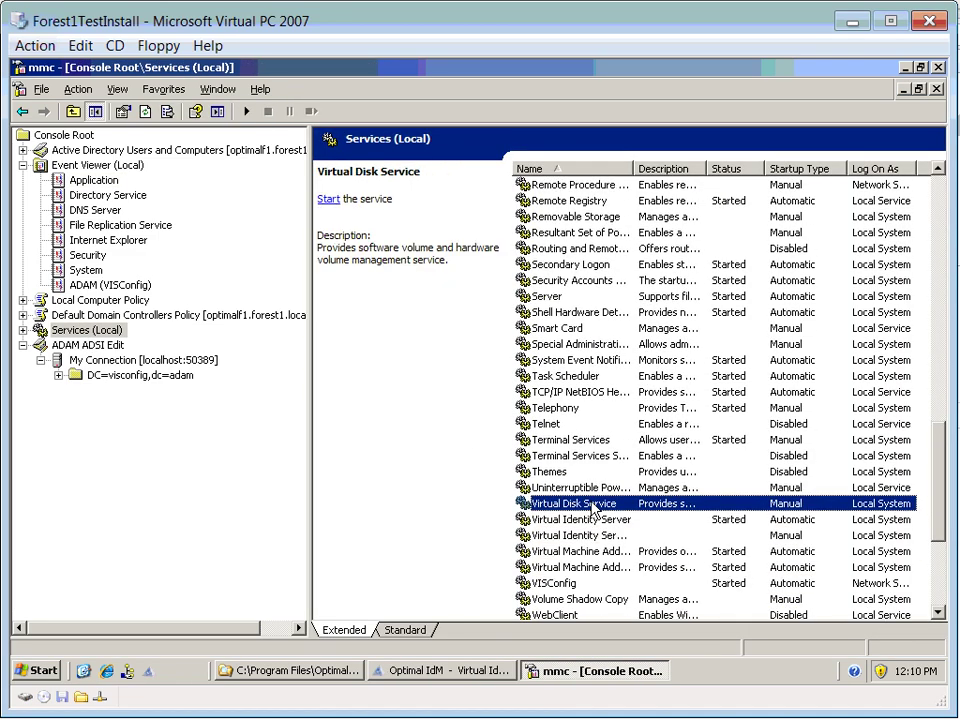
{"action": "key", "text": "Down"}
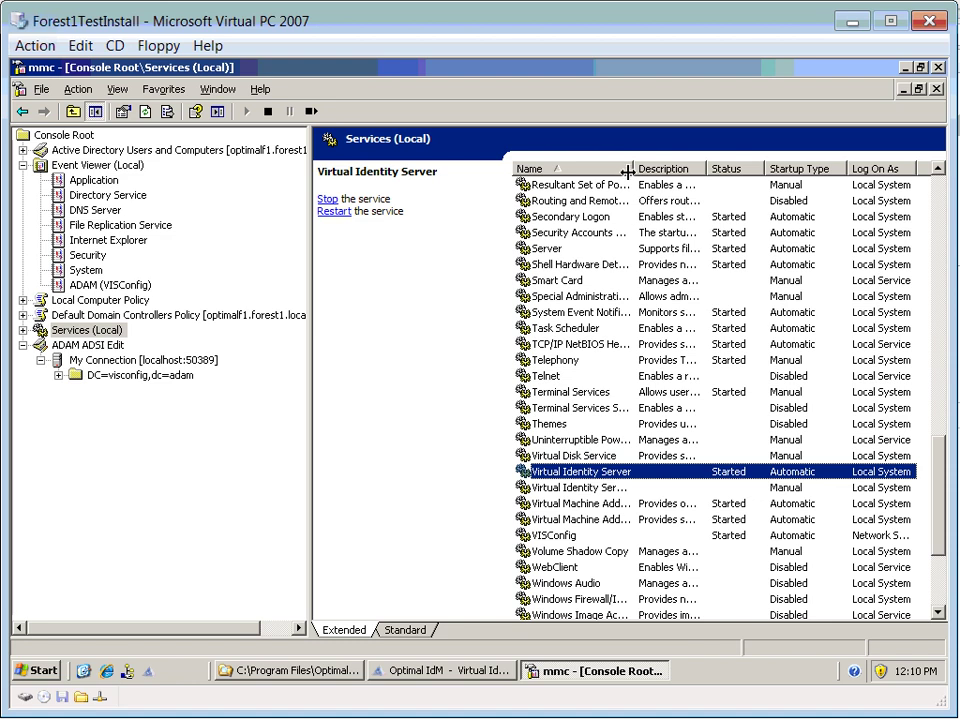
{"action": "left_click_drag", "start_coordinate": [624, 171], "coordinate": [695, 168]}
{"action": "left_click", "coordinate": [636, 489]}
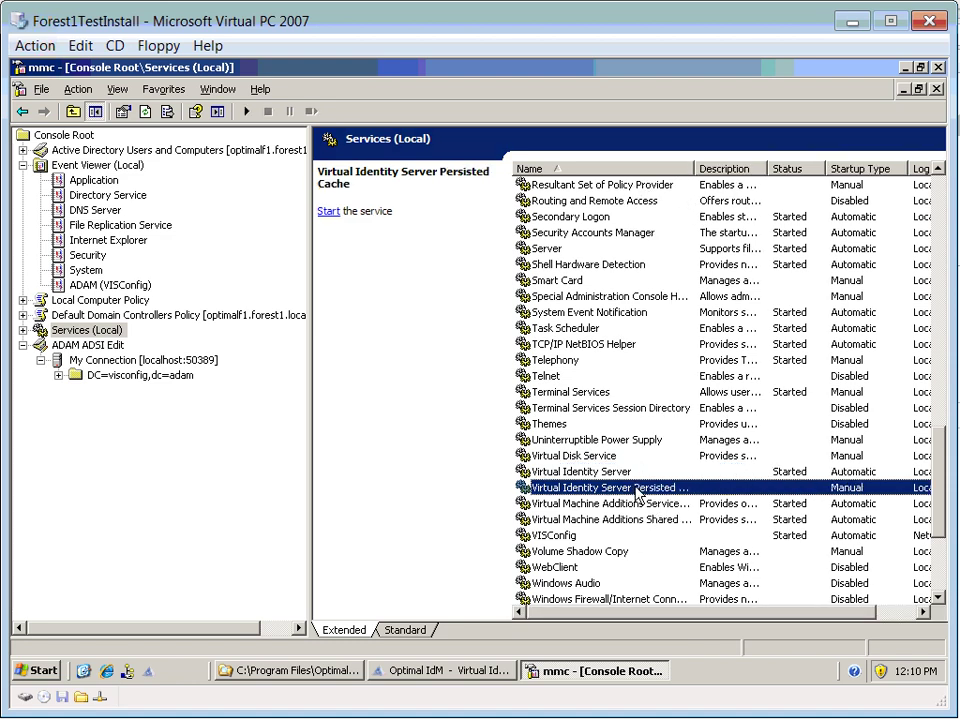
{"action": "left_click", "coordinate": [443, 670]}
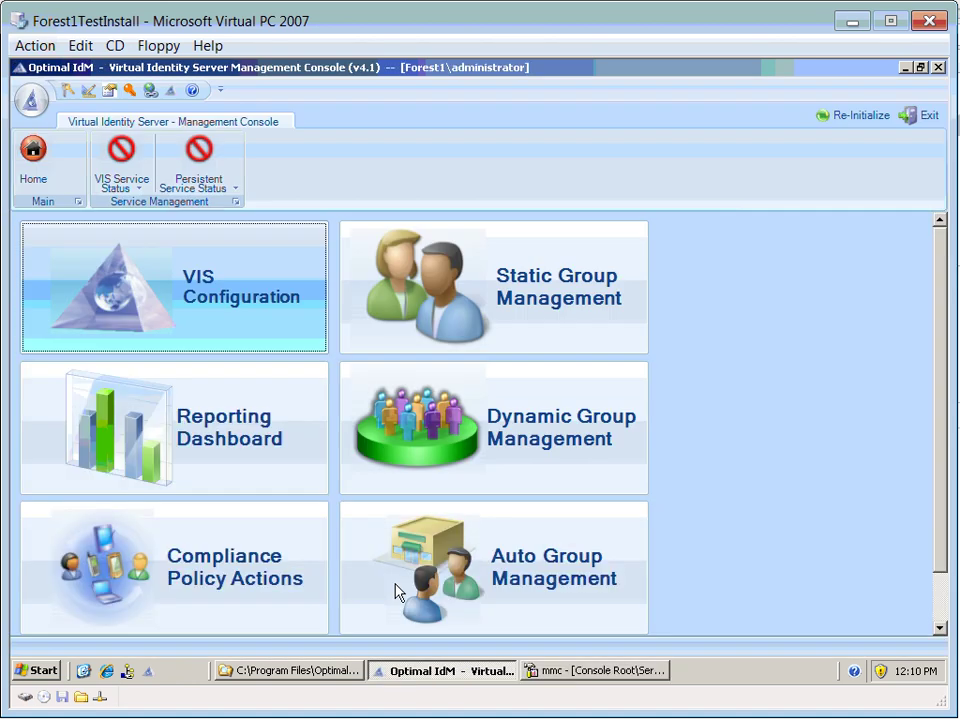
Review the installed product licenses and their expiration dates, and locate OPTIMALIDM_License.txt in C:\Program Files\Optimal IdM.
{"action": "left_click", "coordinate": [68, 91]}
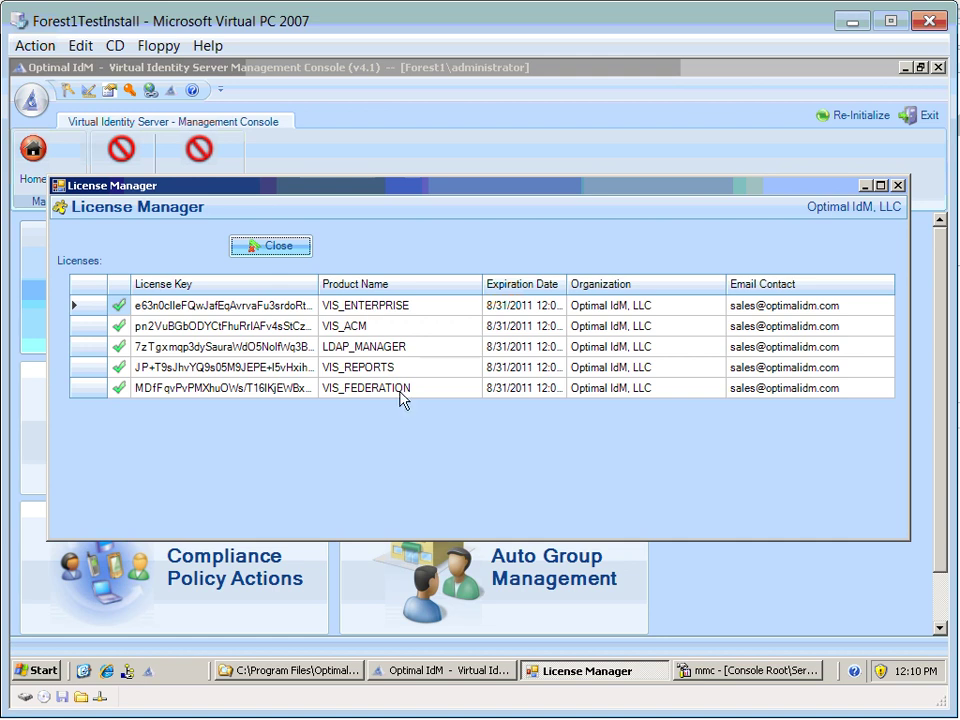
{"action": "left_click_drag", "start_coordinate": [567, 275], "coordinate": [631, 276]}
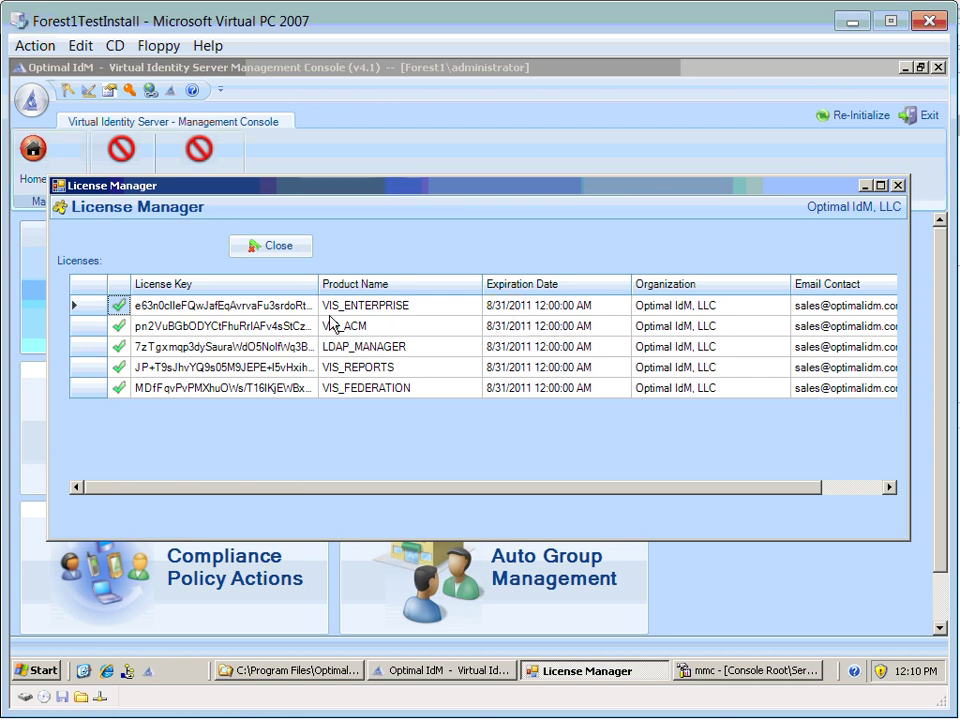
{"action": "left_click", "coordinate": [332, 678]}
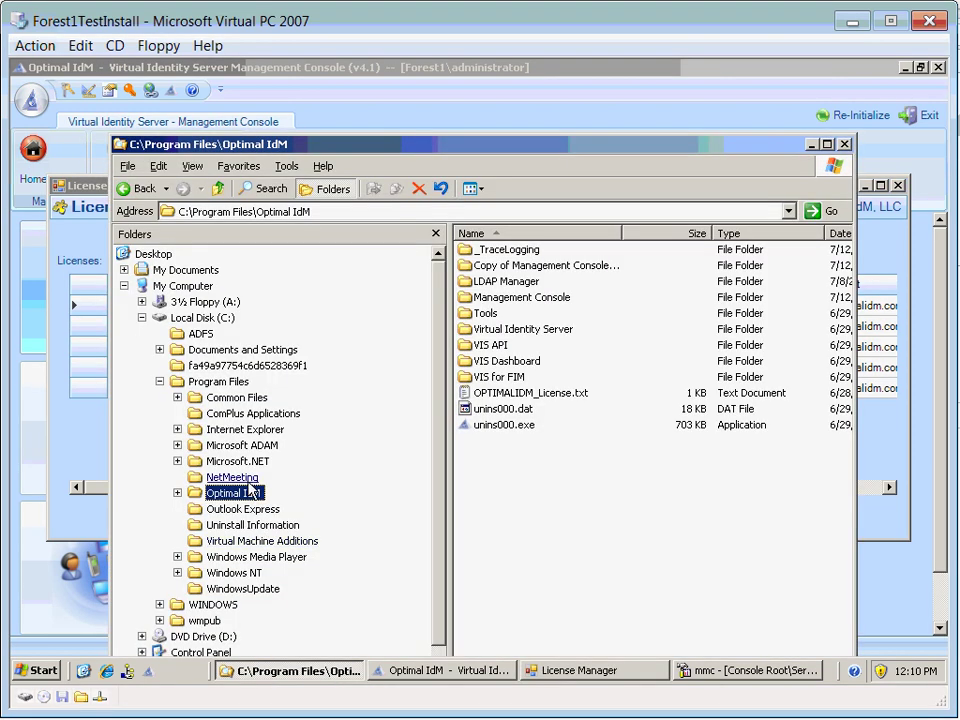
{"action": "left_click", "coordinate": [507, 396]}
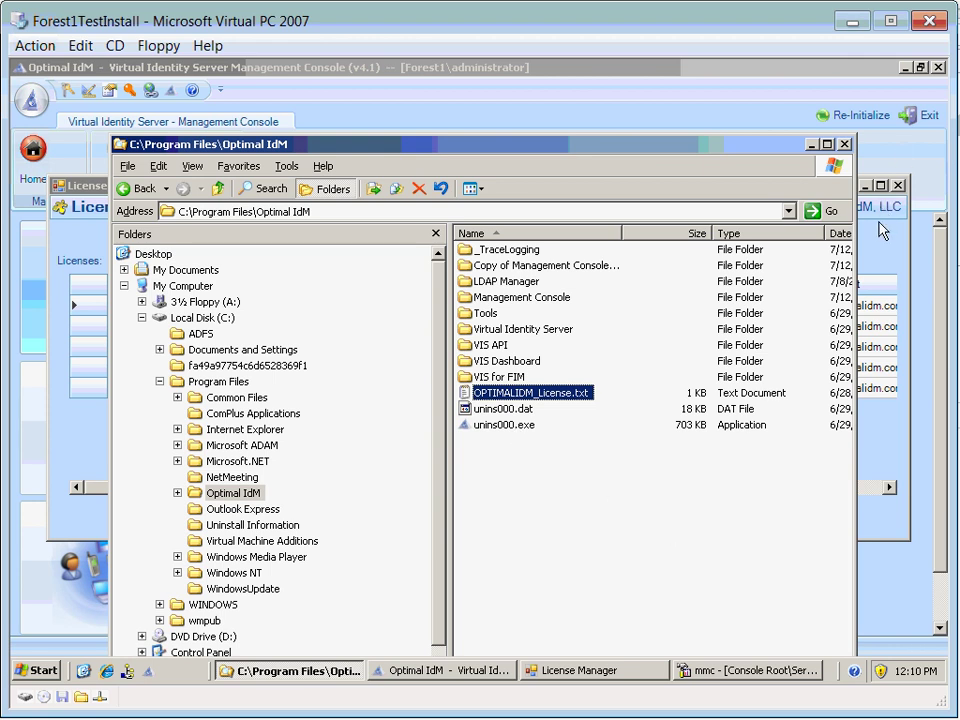
{"action": "left_click", "coordinate": [813, 144]}
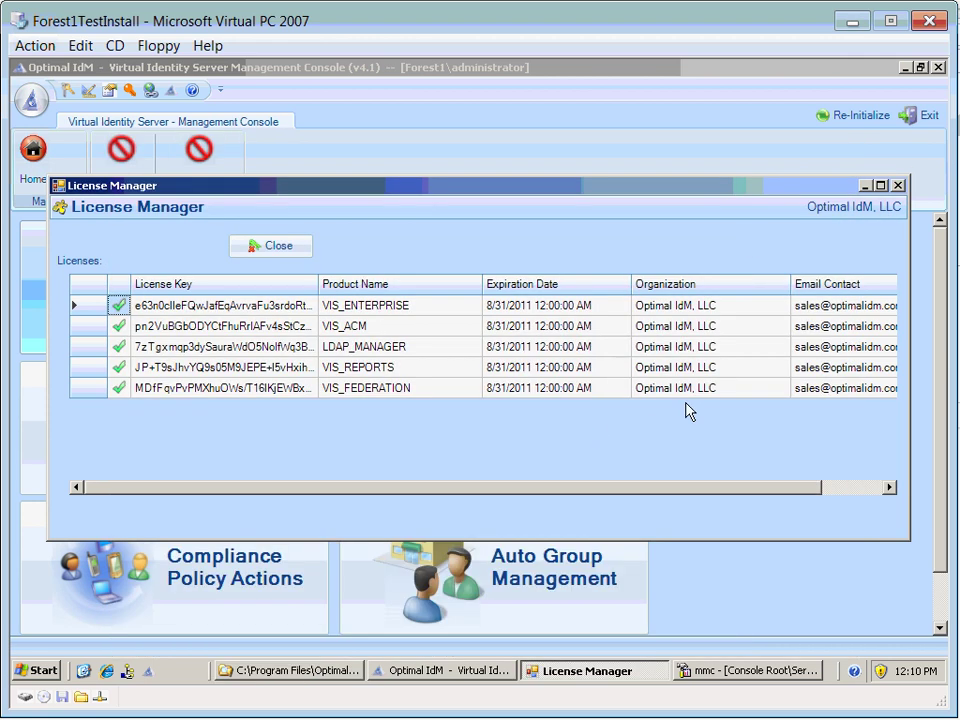
{"action": "left_click", "coordinate": [268, 248]}
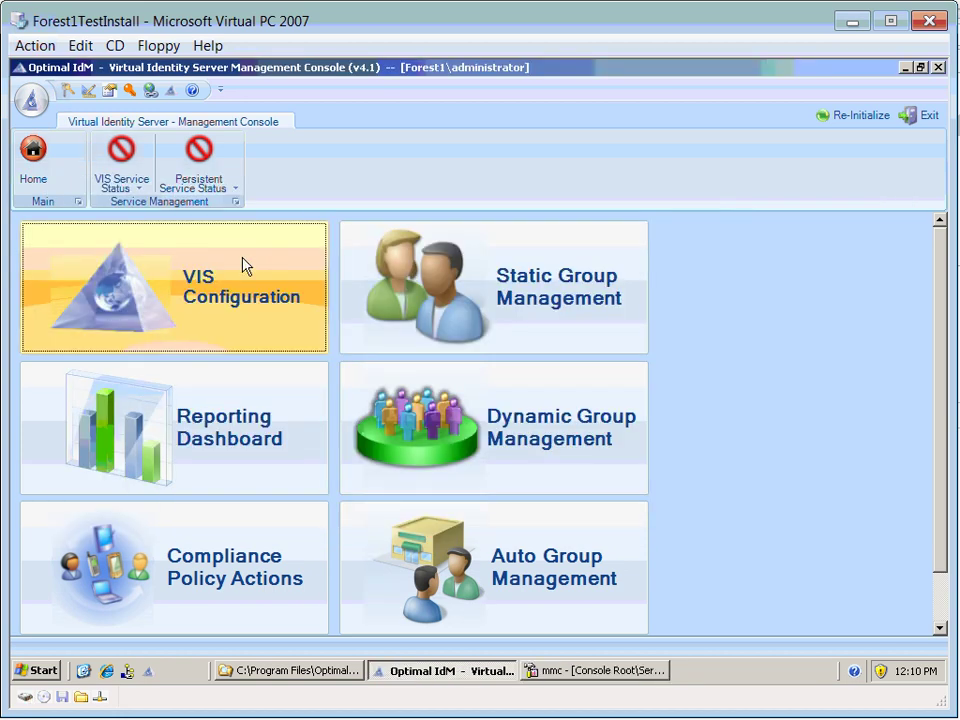
Open the Management Console Configurations and review the LDAP (VIS) host name, port and bind user.
{"action": "left_click", "coordinate": [89, 92]}
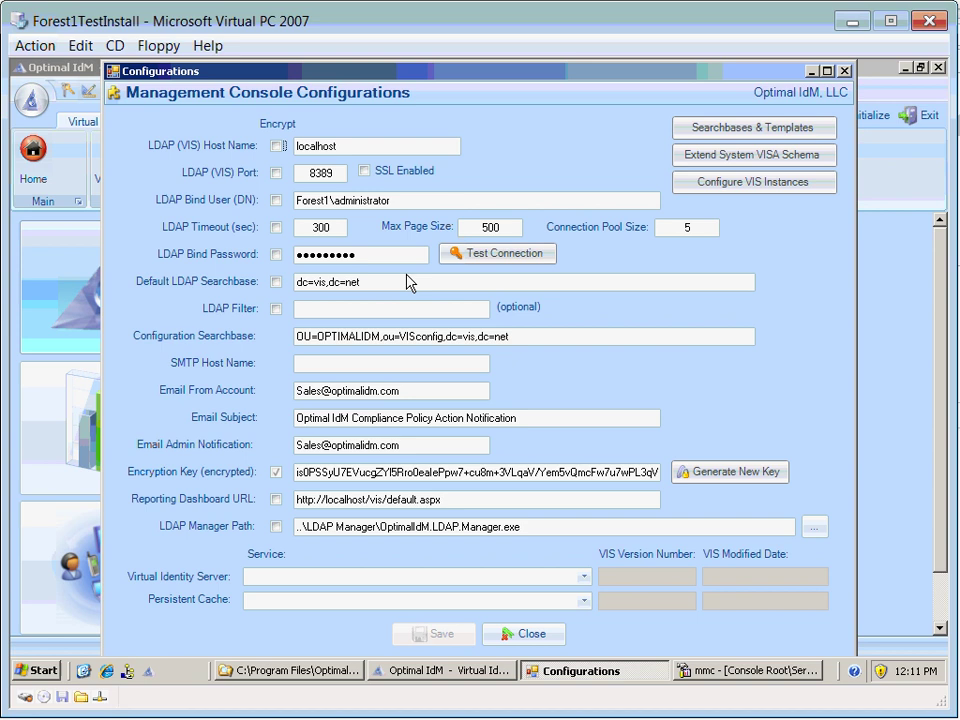
{"action": "left_click", "coordinate": [352, 141]}
{"action": "left_click", "coordinate": [321, 172]}
{"action": "left_click", "coordinate": [331, 200]}
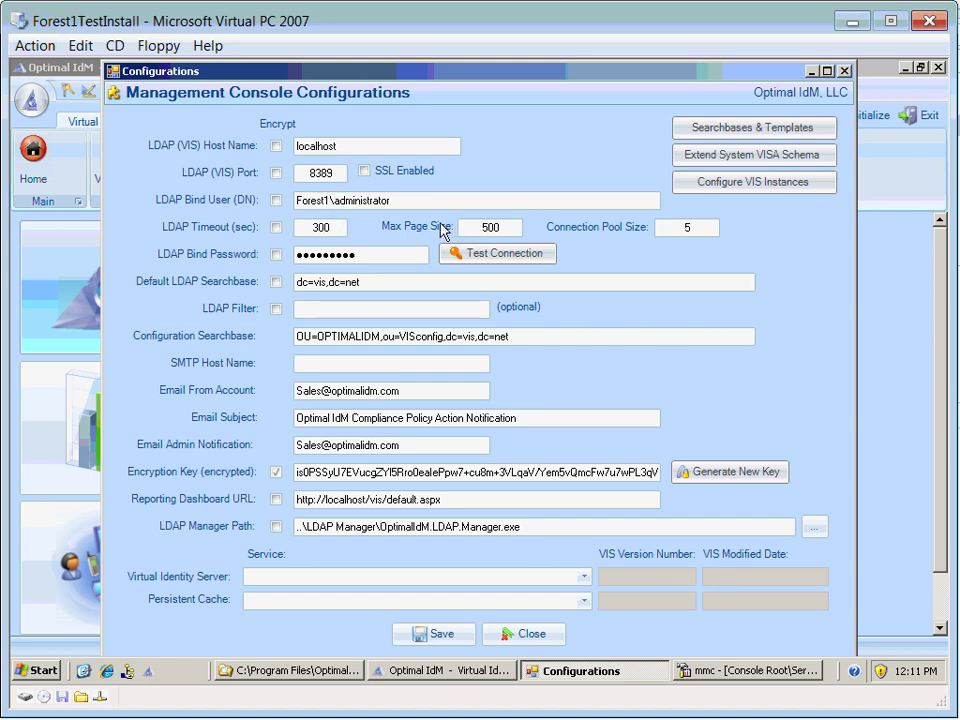
Try encrypting the LDAP (VIS) host name and port values.
{"action": "left_click", "coordinate": [276, 146]}
{"action": "left_click", "coordinate": [276, 173]}
{"action": "left_click", "coordinate": [276, 146]}
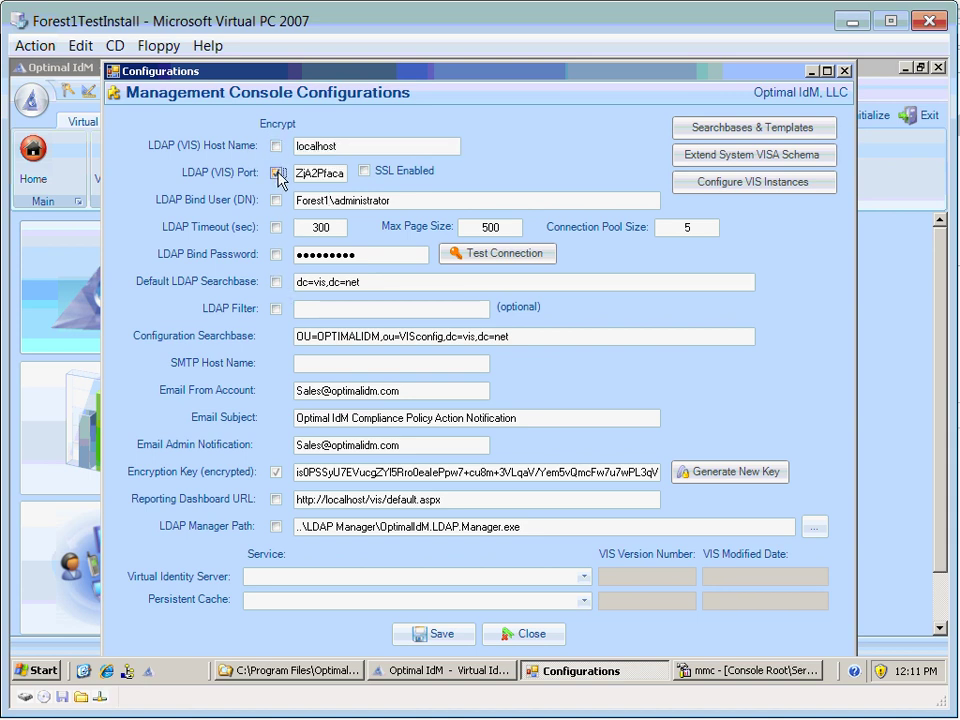
{"action": "left_click", "coordinate": [276, 173]}
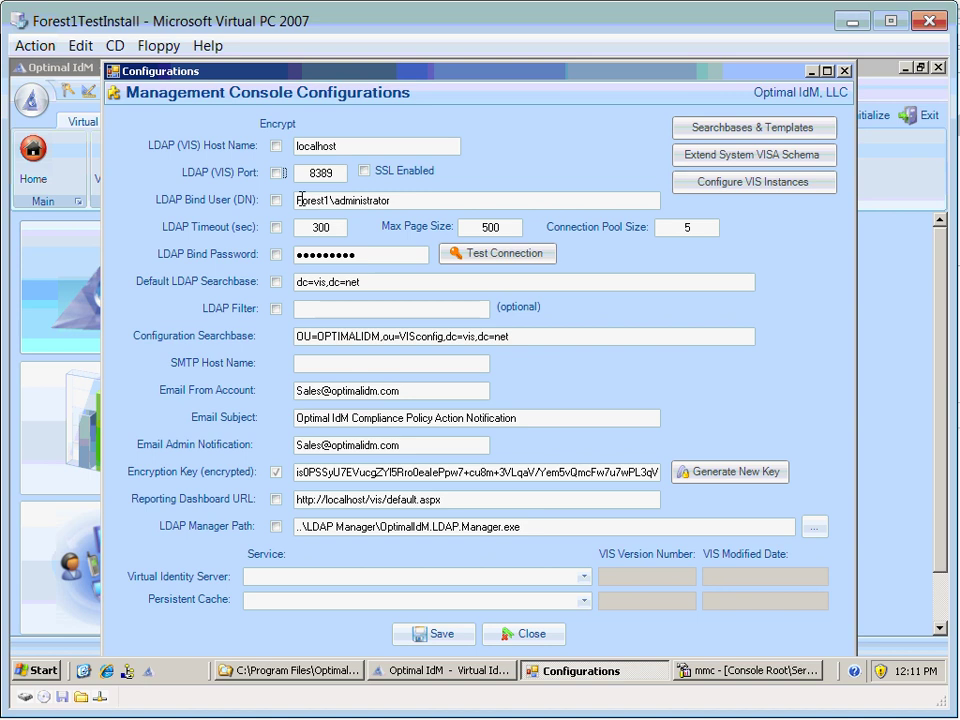
Encrypt the LDAP bind password and test the LDAP connection.
{"action": "left_click", "coordinate": [277, 254]}
{"action": "left_click", "coordinate": [468, 254]}
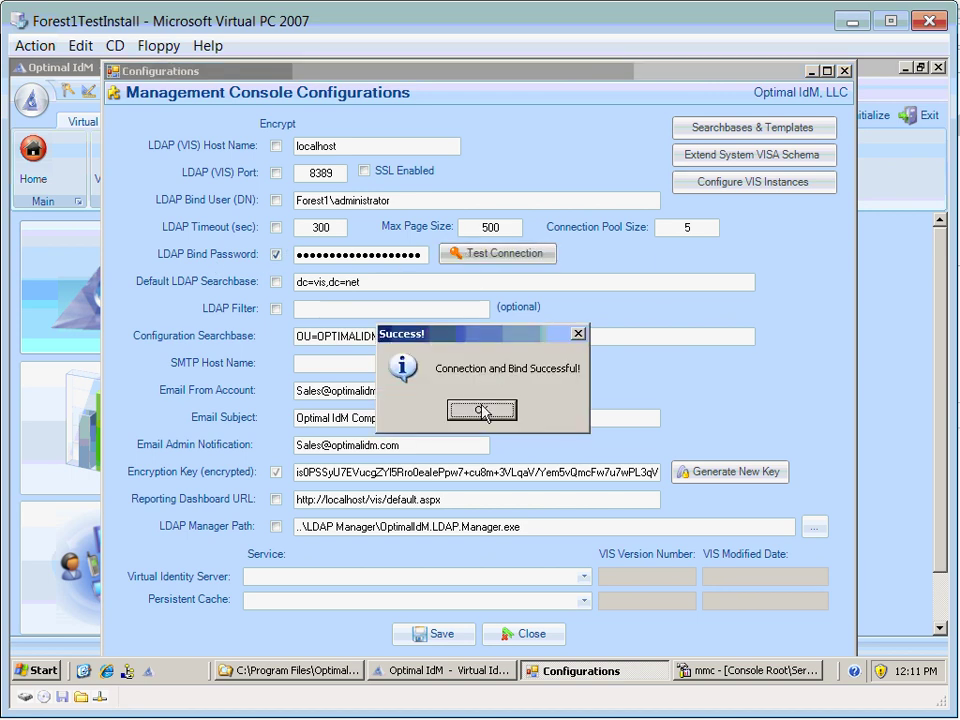
{"action": "left_click", "coordinate": [489, 407]}
Review the default LDAP searchbase, the optional LDAP filter and the configuration searchbase.
{"action": "left_click", "coordinate": [381, 280]}
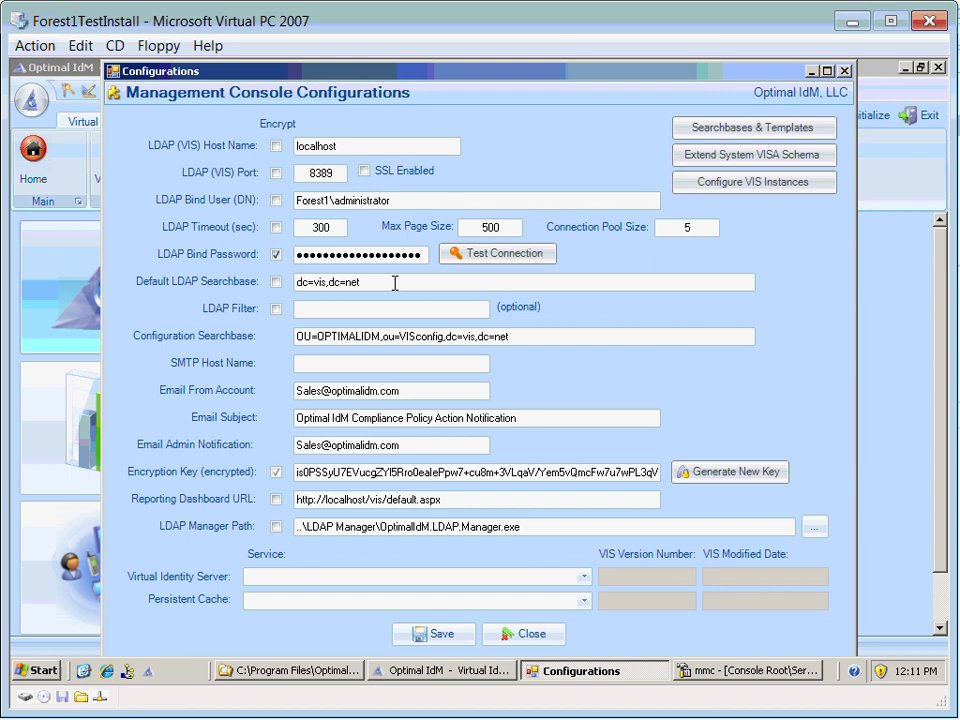
{"action": "left_click_drag", "start_coordinate": [390, 281], "coordinate": [283, 283]}
{"action": "left_click", "coordinate": [367, 281]}
{"action": "left_click", "coordinate": [349, 308]}
{"action": "double_click", "coordinate": [499, 336]}
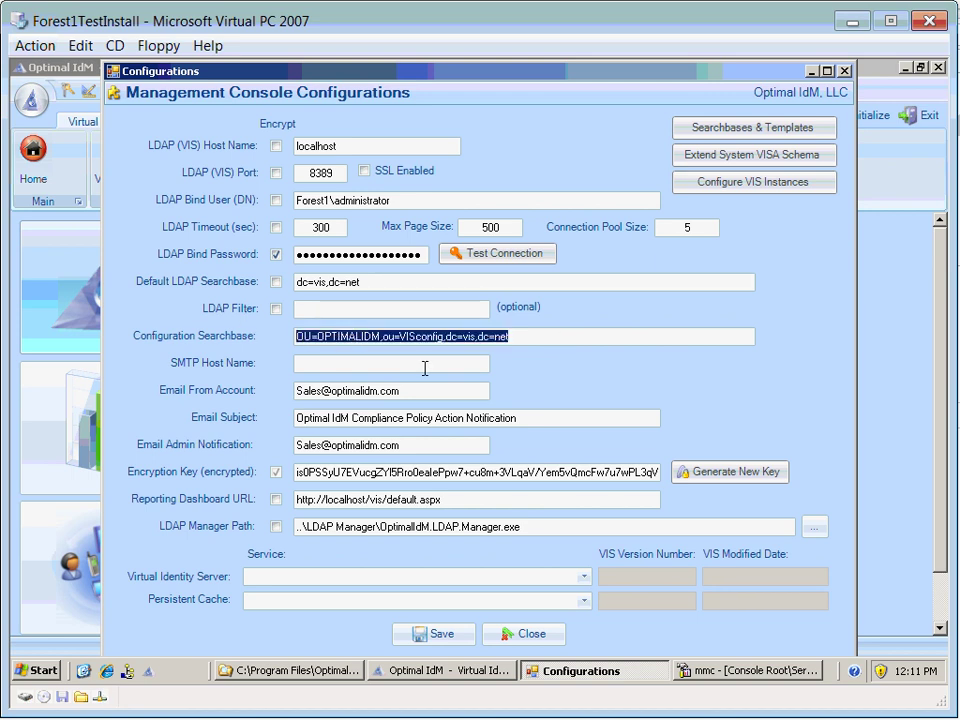
{"action": "left_click", "coordinate": [367, 337]}
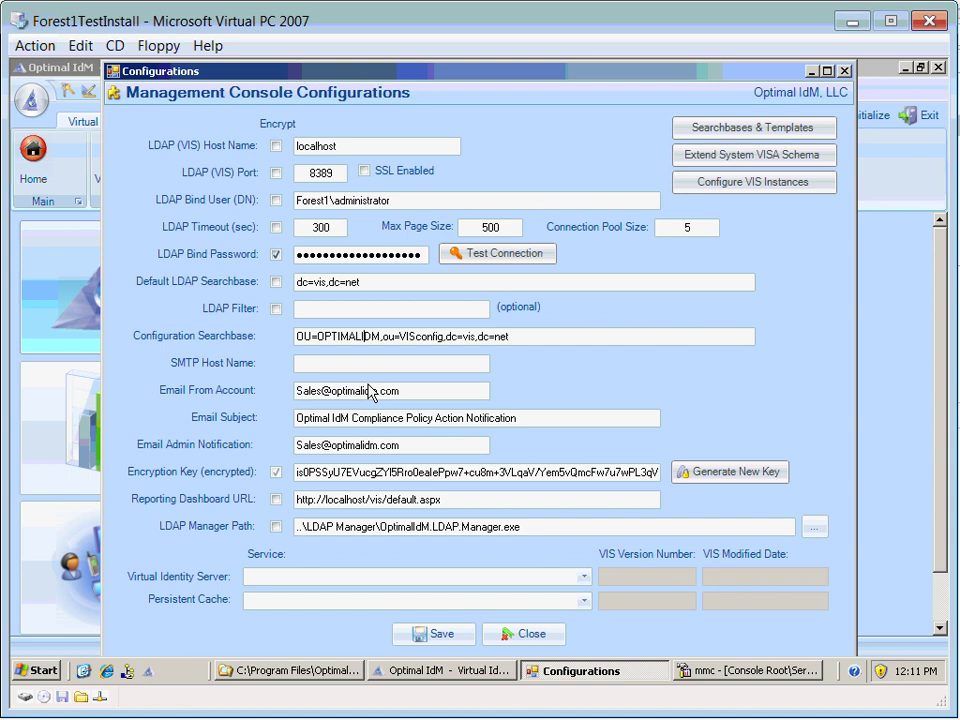
Review the SMTP host name, email from account, email subject and admin notification settings.
{"action": "left_click", "coordinate": [359, 362]}
{"action": "left_click", "coordinate": [423, 393]}
{"action": "left_click_drag", "start_coordinate": [423, 393], "coordinate": [255, 390]}
{"action": "left_click", "coordinate": [297, 392]}
{"action": "left_click", "coordinate": [338, 362]}
{"action": "left_click_drag", "start_coordinate": [570, 418], "coordinate": [285, 410]}
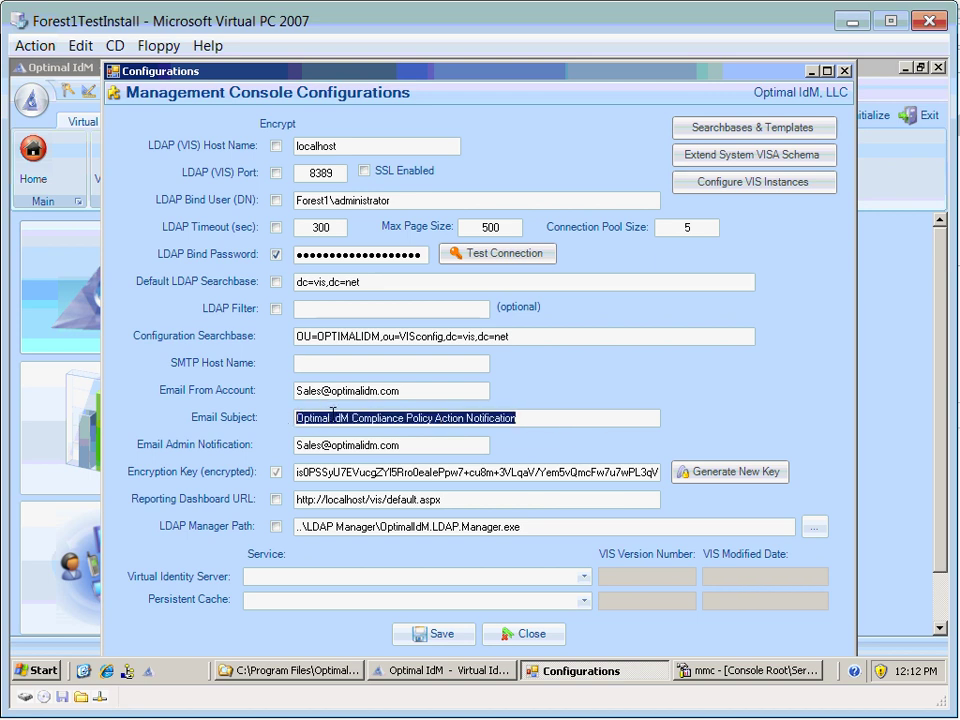
{"action": "left_click", "coordinate": [382, 420]}
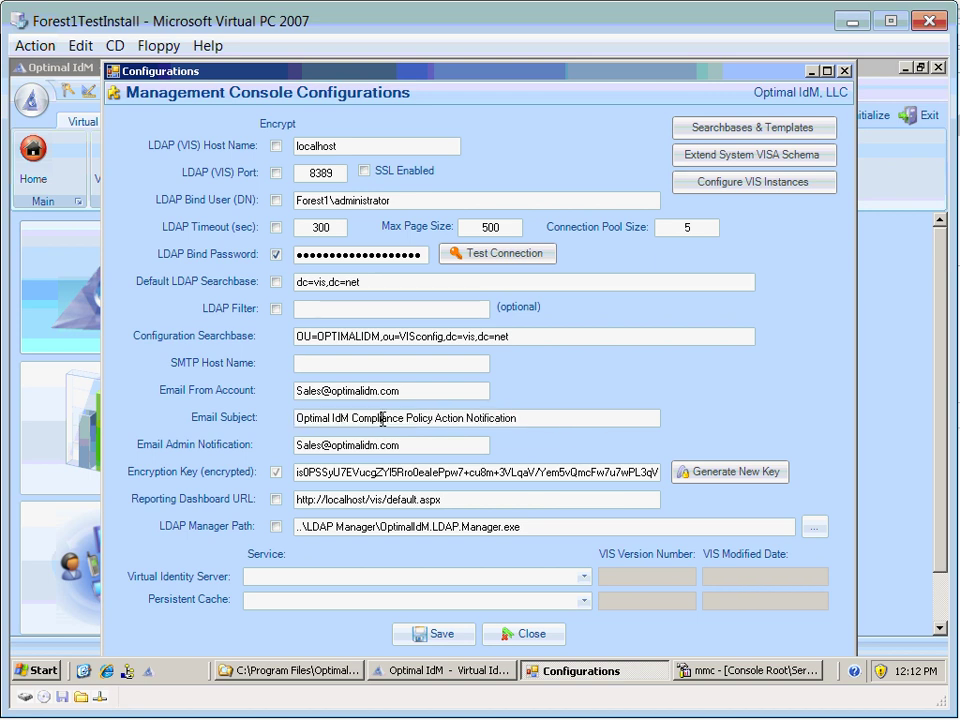
{"action": "left_click", "coordinate": [308, 445]}
{"action": "left_click", "coordinate": [428, 446]}
Assign the Virtual Identity Server service as the Virtual Identity Server entry in the console configuration.
{"action": "left_click_drag", "start_coordinate": [353, 76], "coordinate": [485, 79]}
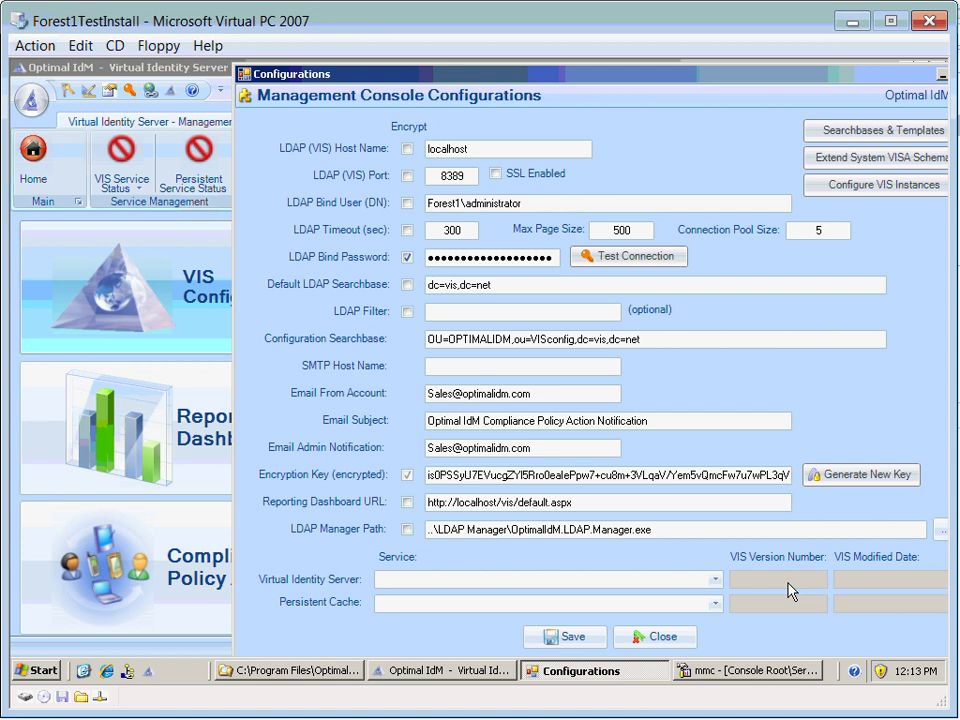
{"action": "left_click", "coordinate": [718, 580]}
{"action": "scroll", "coordinate": [718, 418], "scroll_direction": "down", "scroll_amount": 1}
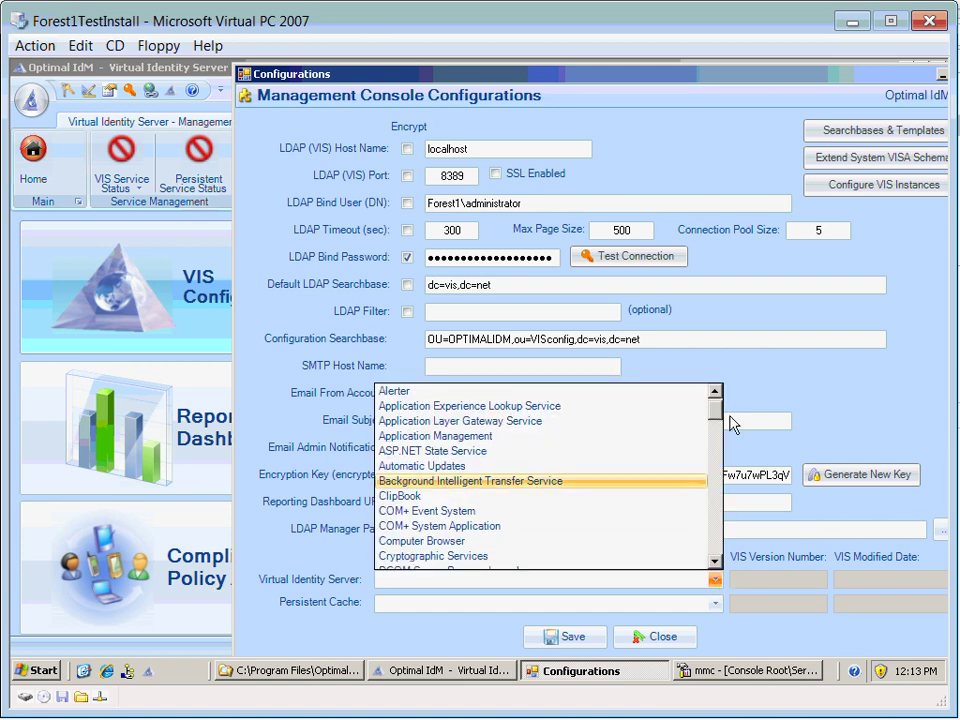
{"action": "scroll", "coordinate": [610, 505], "scroll_direction": "down", "scroll_amount": 20}
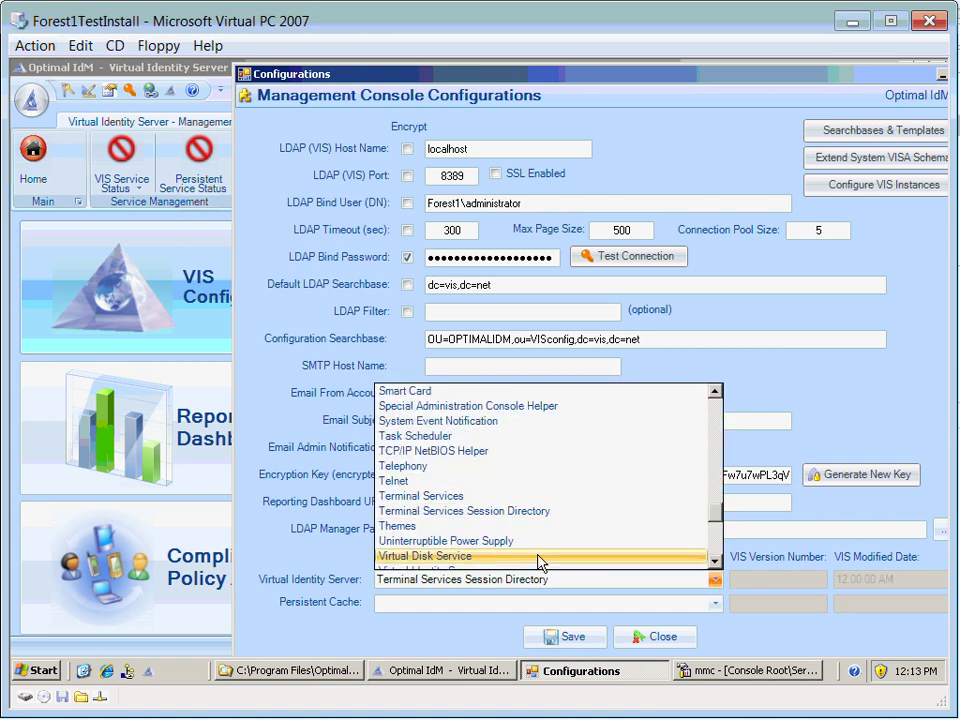
{"action": "scroll", "coordinate": [530, 560], "scroll_direction": "down", "scroll_amount": 1}
{"action": "left_click", "coordinate": [527, 527]}
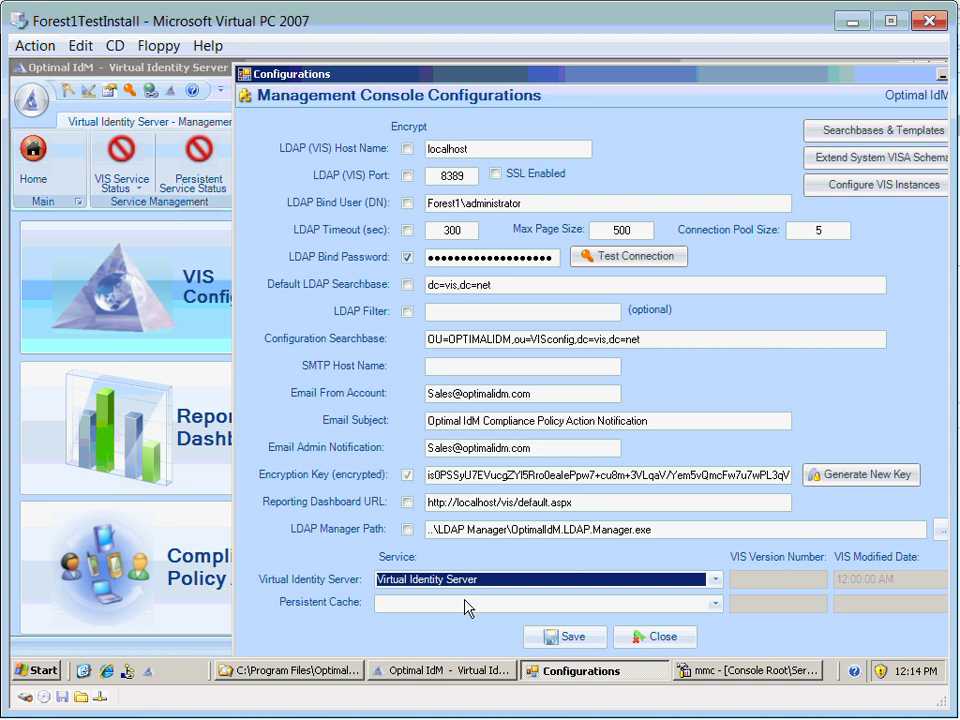
Set the Persistent Cache service to Virtual Identity Server Persisted Cache and save the console configuration.
{"action": "left_click", "coordinate": [466, 604]}
{"action": "scroll", "coordinate": [475, 580], "scroll_direction": "down", "scroll_amount": 20}
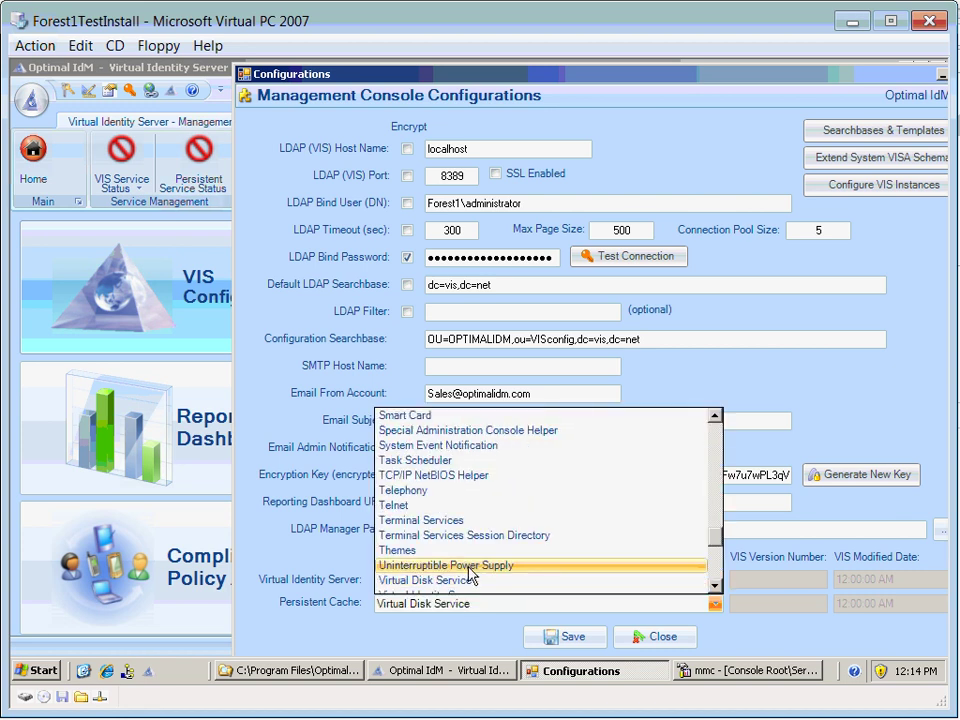
{"action": "left_click", "coordinate": [470, 567]}
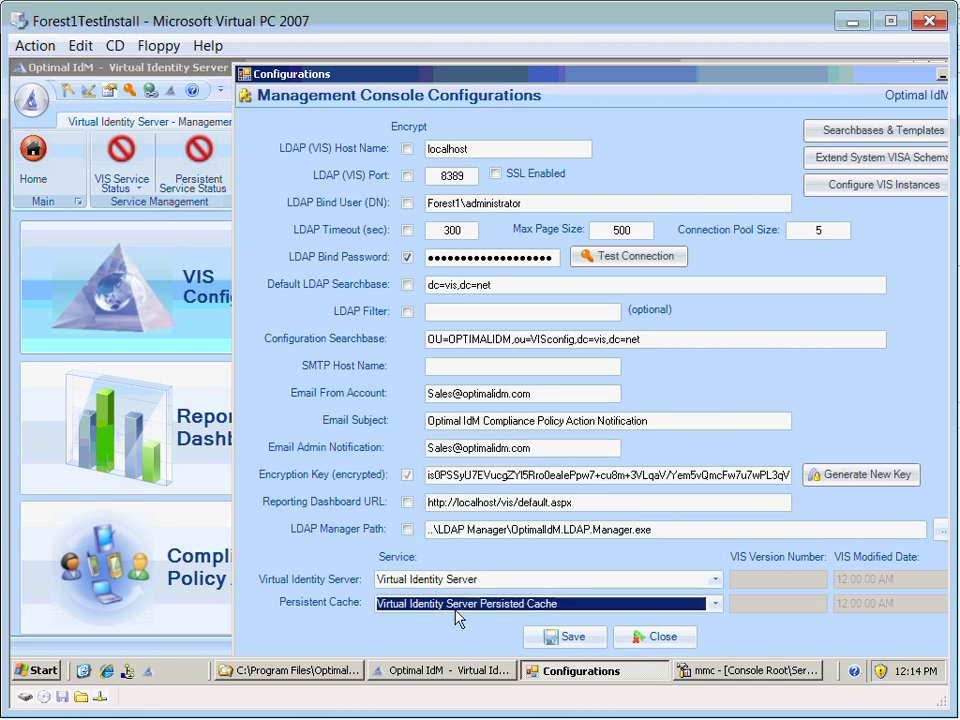
{"action": "left_click", "coordinate": [572, 640]}
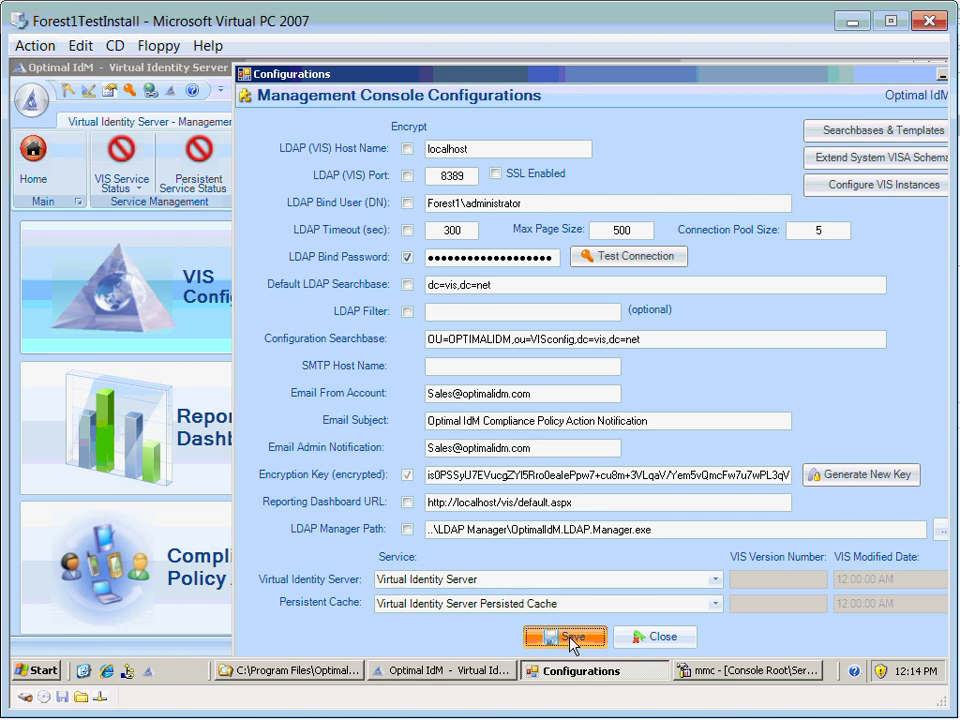
{"action": "left_click", "coordinate": [482, 410]}
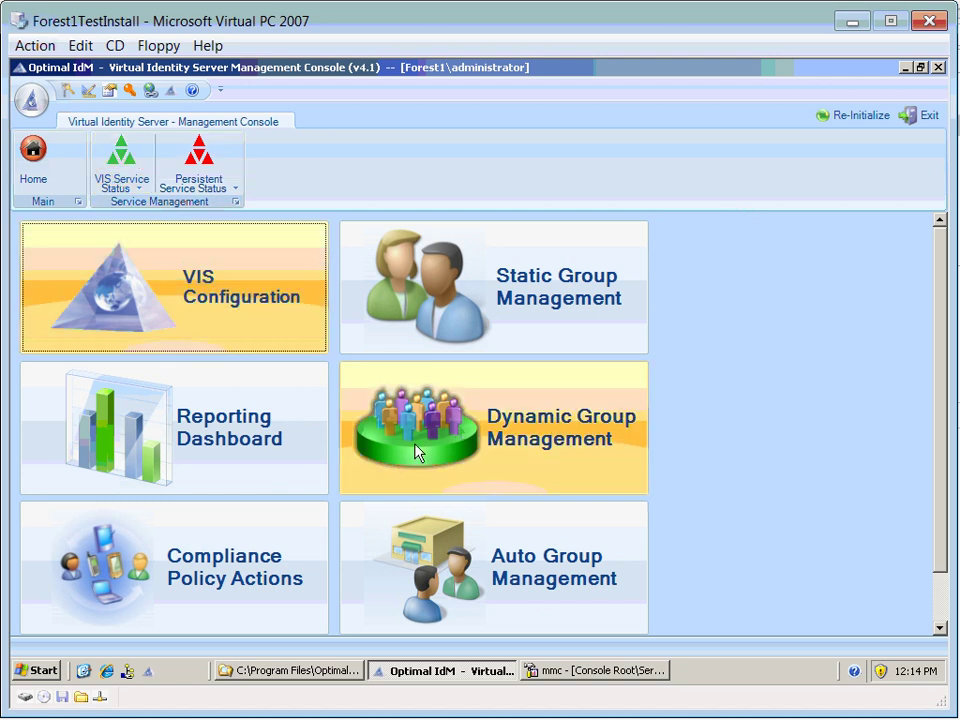
View the VIS service control options and the log files in the Optimal IdM _TraceLogging folder.
{"action": "left_click", "coordinate": [130, 162]}
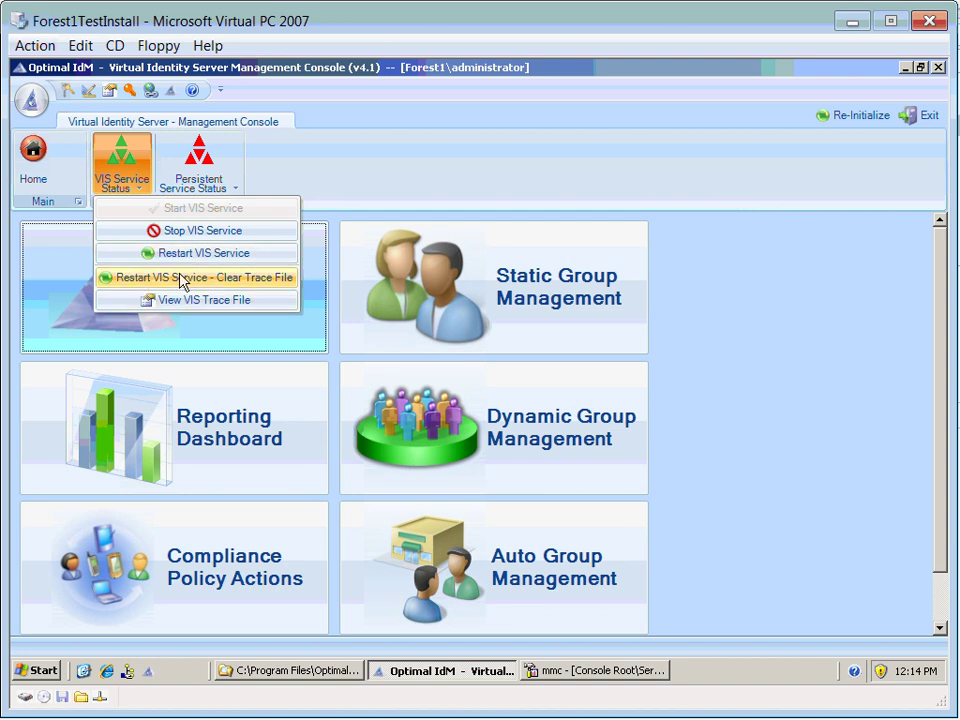
{"action": "left_click", "coordinate": [321, 675]}
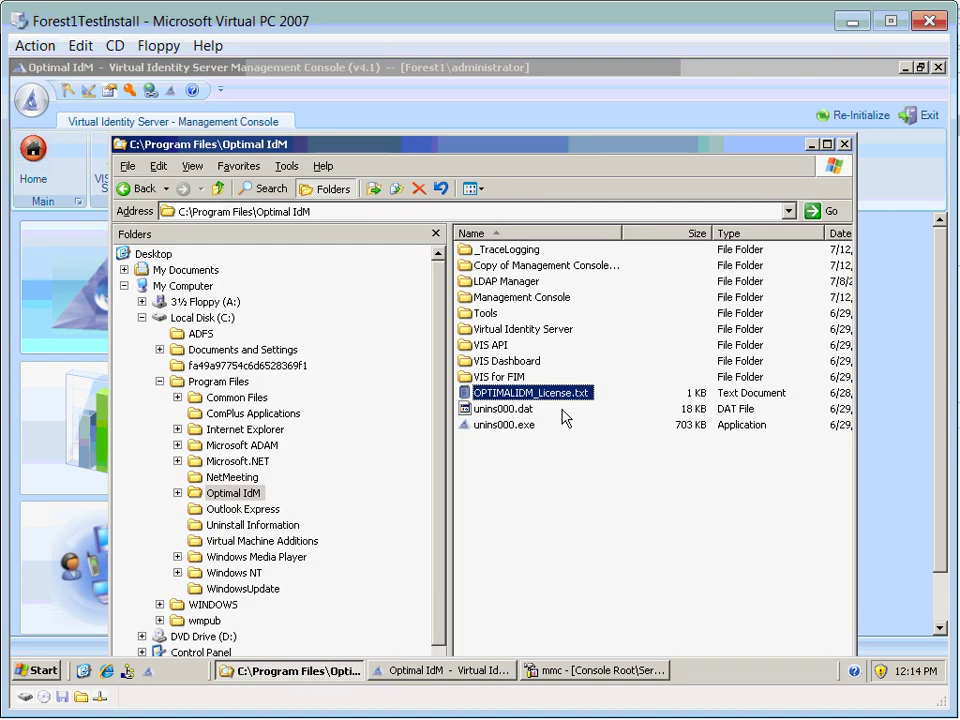
{"action": "double_click", "coordinate": [486, 250]}
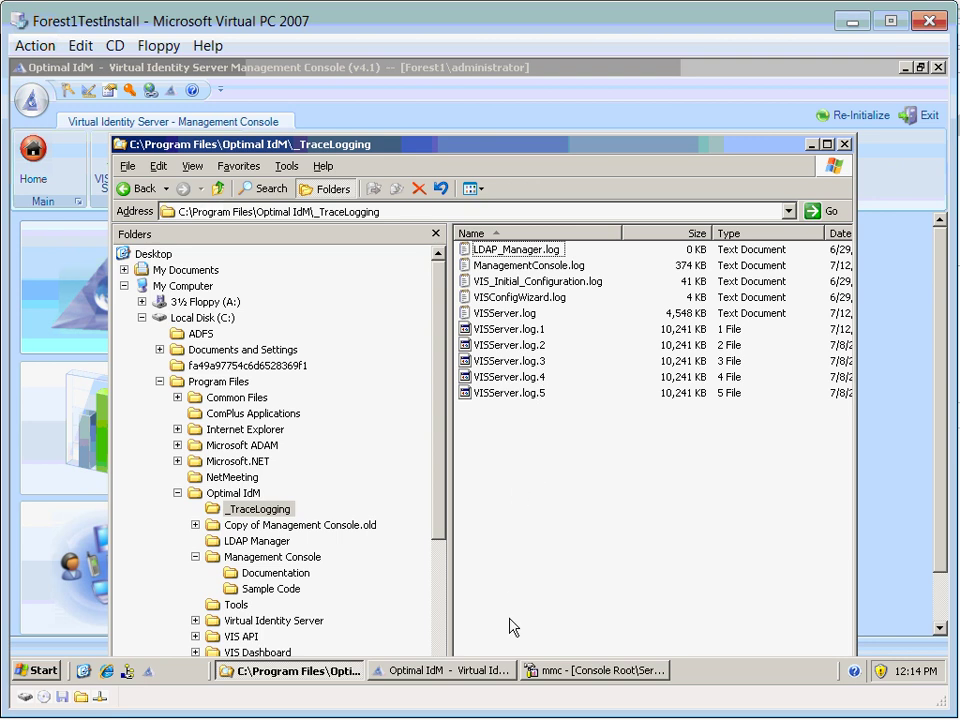
Return to the management console and view the VIS trace file.
{"action": "left_click", "coordinate": [495, 671]}
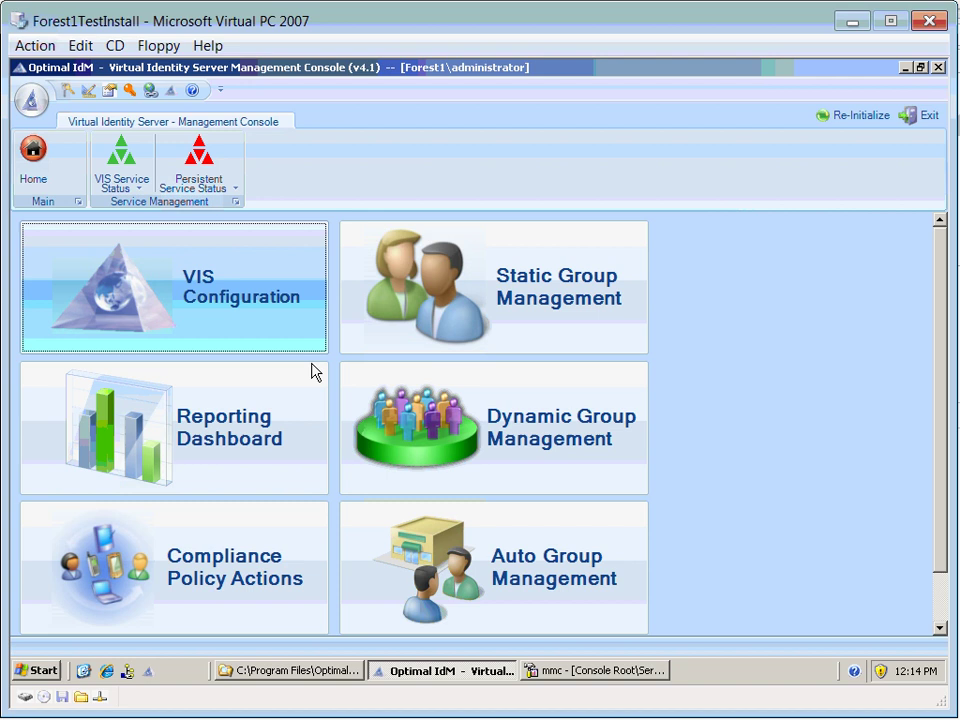
{"action": "left_click", "coordinate": [121, 170]}
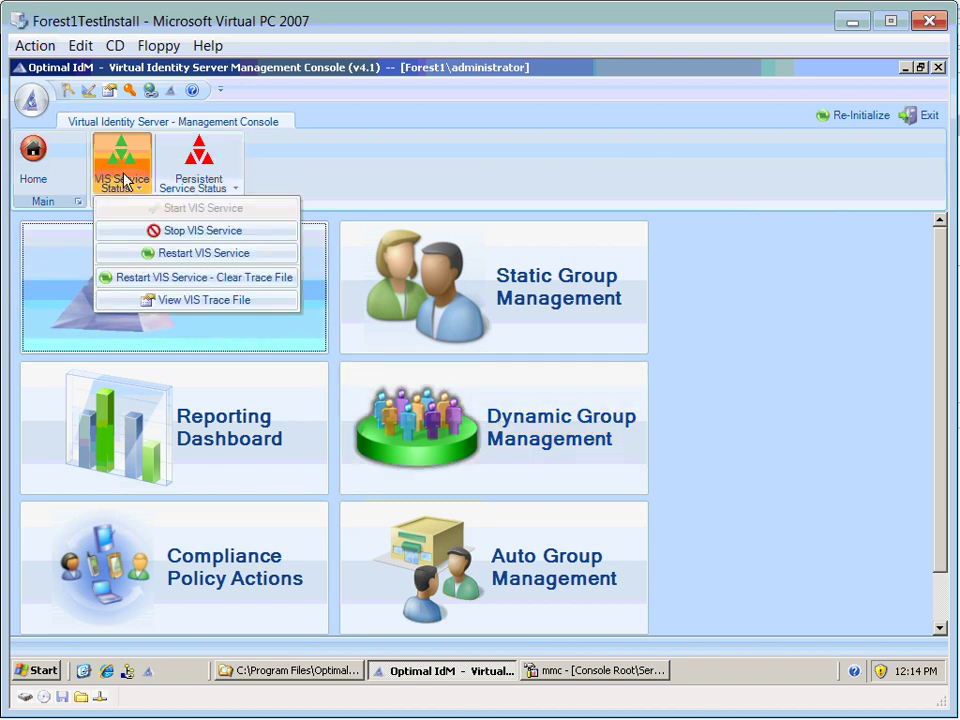
{"action": "left_click", "coordinate": [197, 300]}
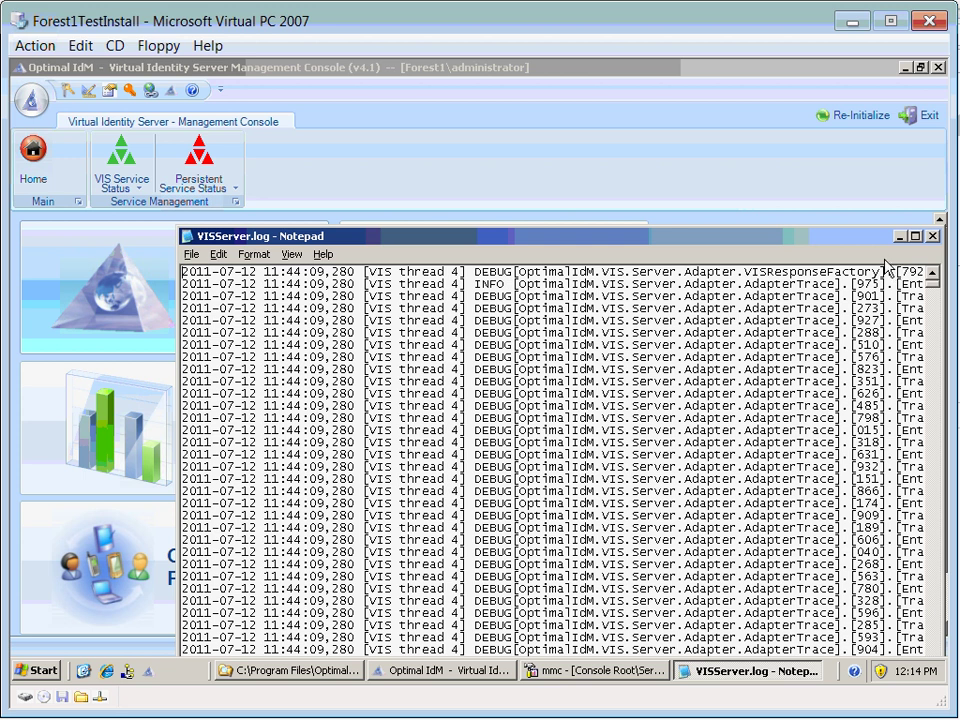
Close the trace log and examine the trace logging levels in the Virtual Identity Server application configuration settings.
{"action": "left_click", "coordinate": [933, 237]}
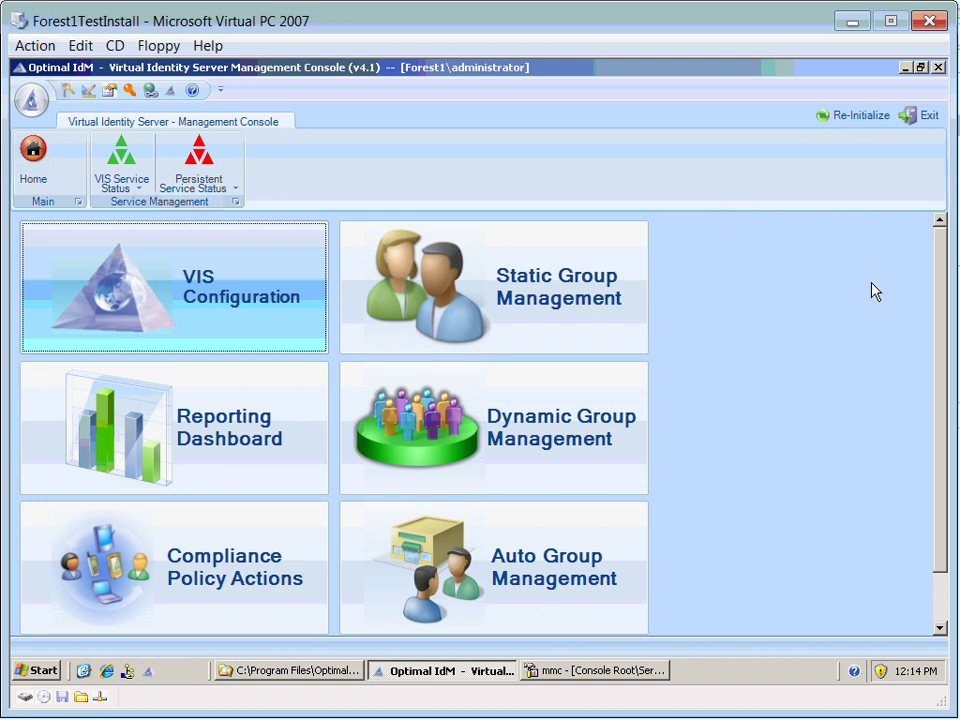
{"action": "left_click", "coordinate": [110, 94]}
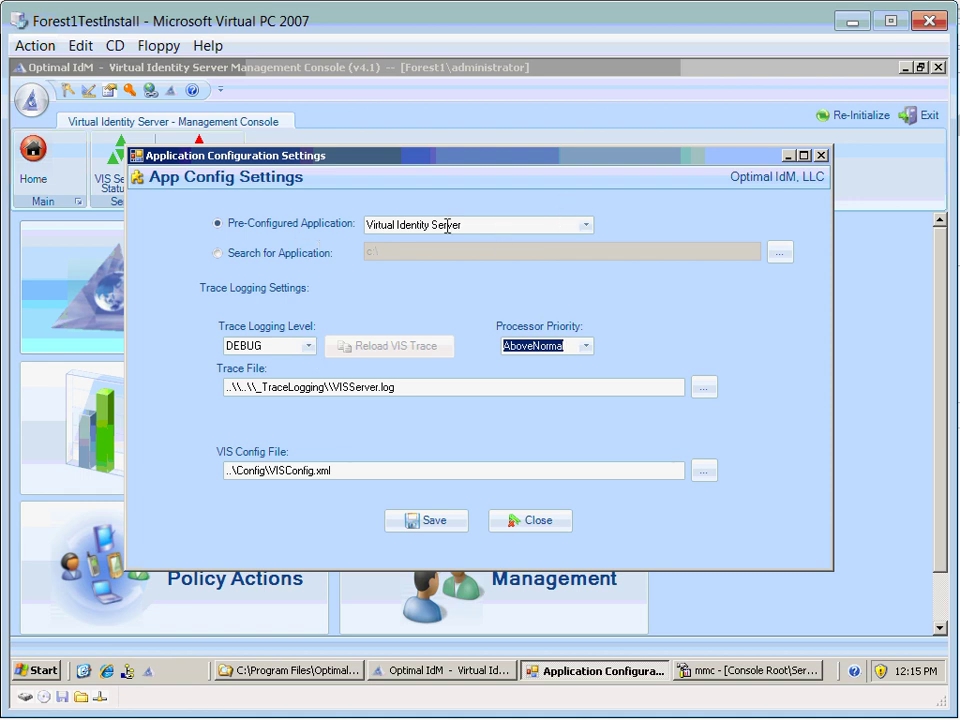
{"action": "left_click", "coordinate": [308, 346]}
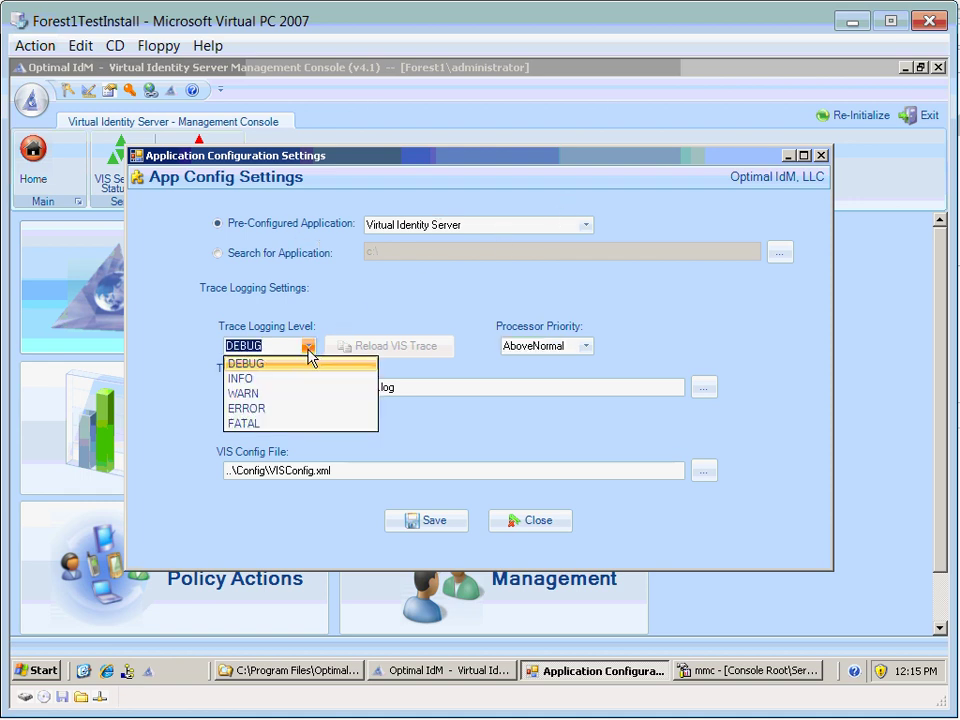
{"action": "left_click", "coordinate": [266, 364]}
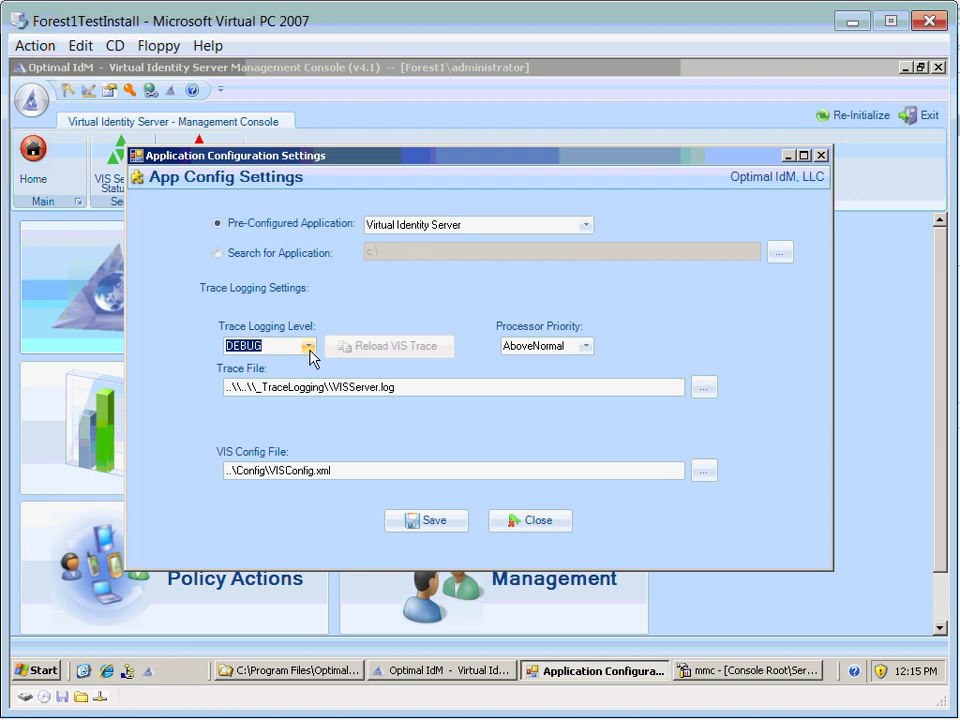
{"action": "left_click", "coordinate": [310, 350]}
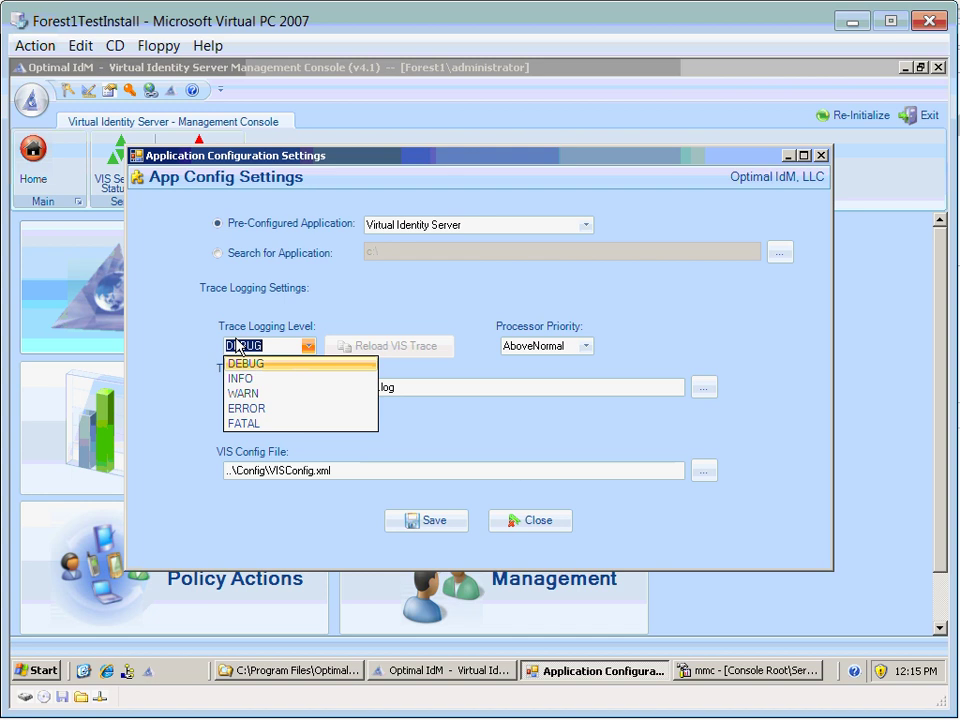
Check the log files in the _TraceLogging folder and view the processor priority options in the application configuration settings.
{"action": "left_click", "coordinate": [300, 670]}
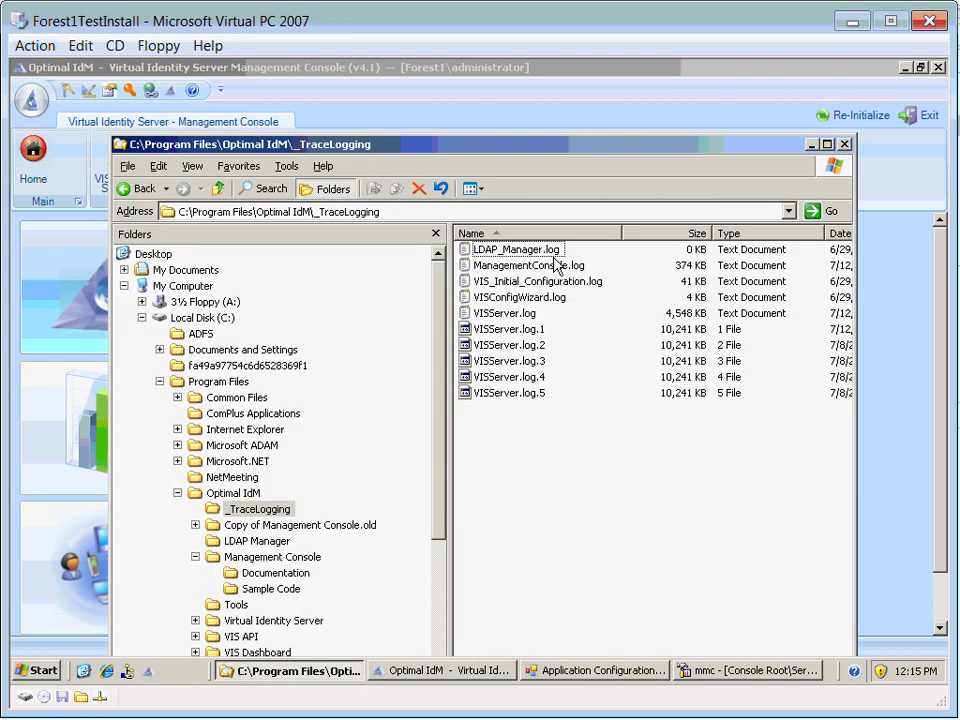
{"action": "left_click", "coordinate": [565, 673]}
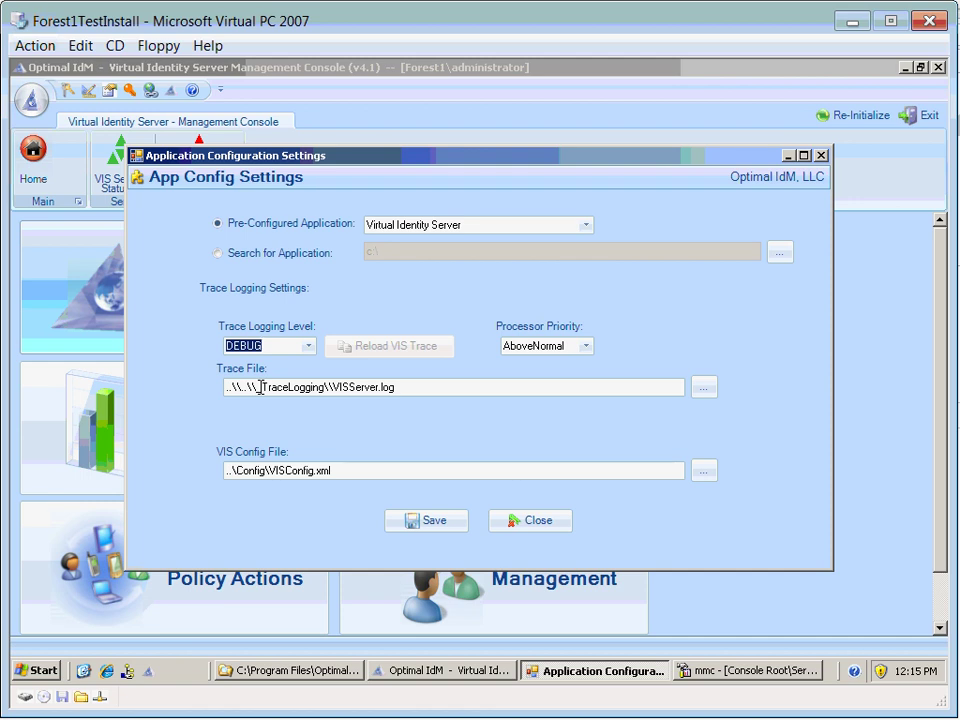
{"action": "left_click", "coordinate": [586, 346]}
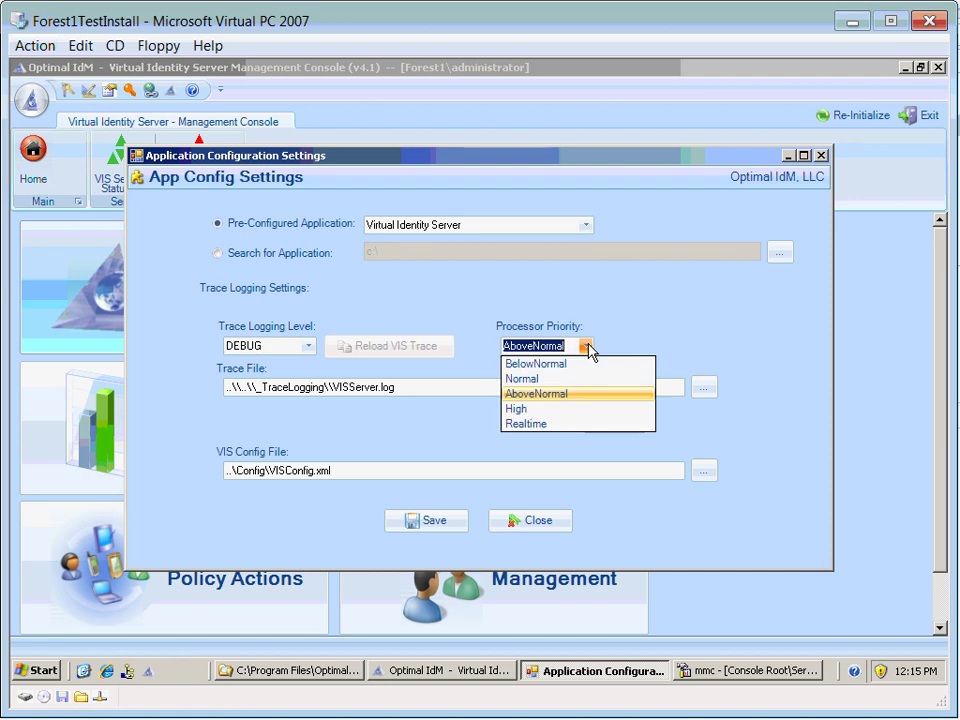
{"action": "left_click", "coordinate": [589, 350]}
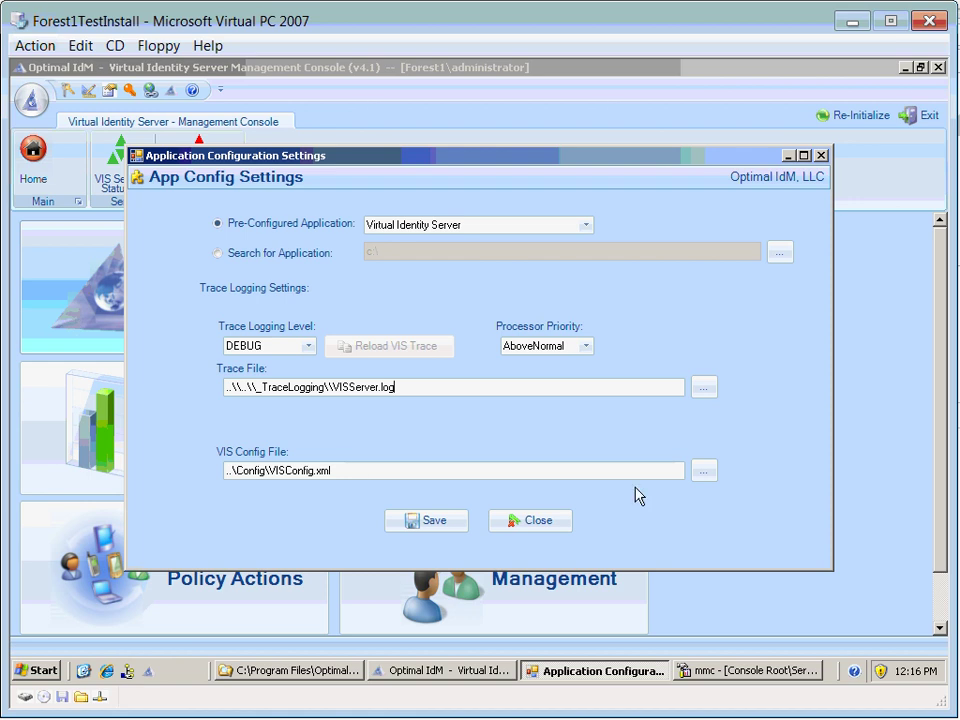
Open the file chooser for the VIS config file and cancel the selection.
{"action": "left_click", "coordinate": [705, 471]}
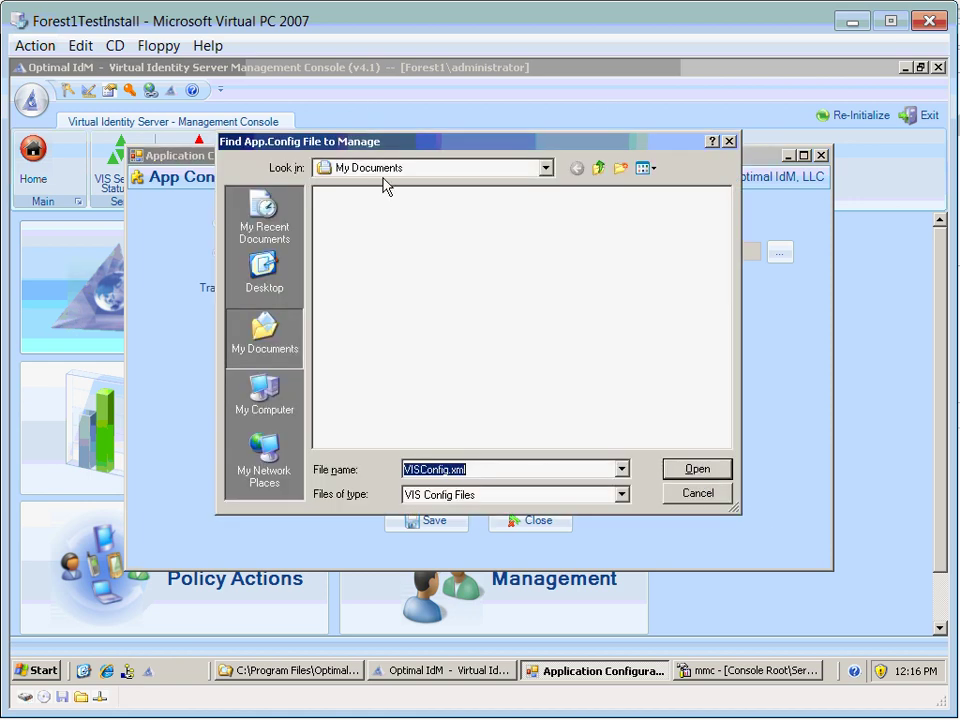
{"action": "left_click", "coordinate": [668, 497]}
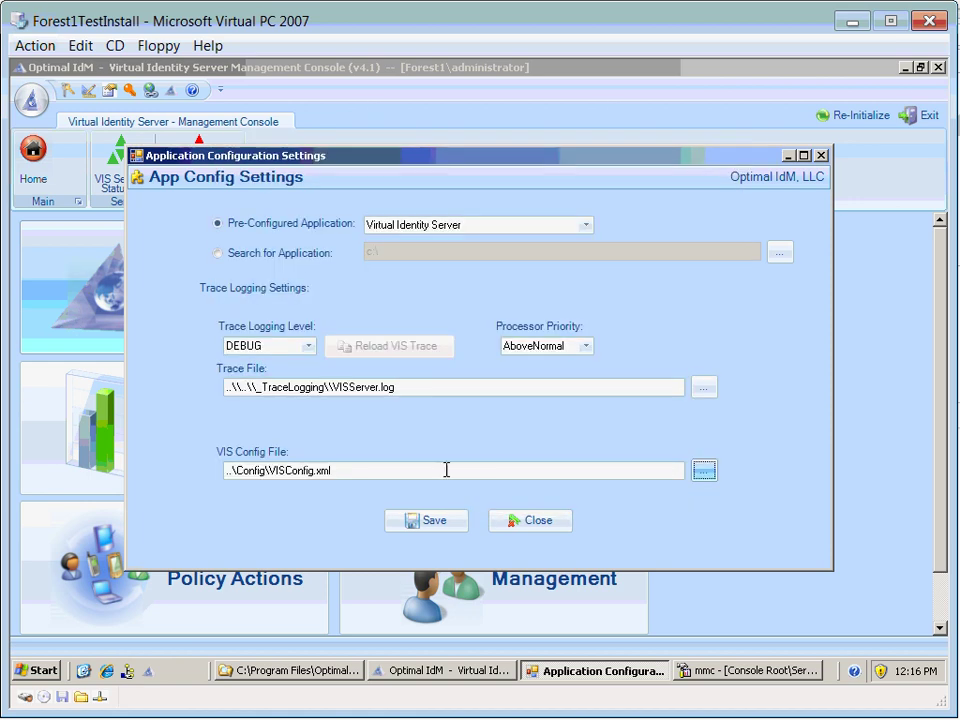
{"action": "left_click", "coordinate": [343, 470]}
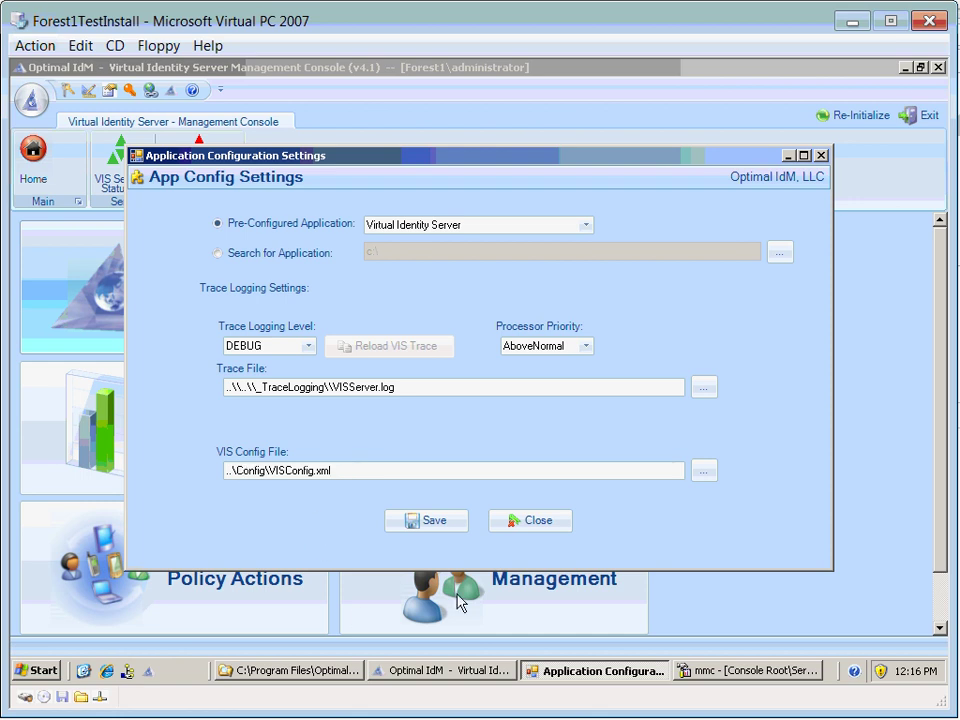
Locate VISConfig.xml in the Virtual Identity Server config folder and close the application configuration settings.
{"action": "left_click", "coordinate": [306, 671]}
{"action": "left_click", "coordinate": [228, 494]}
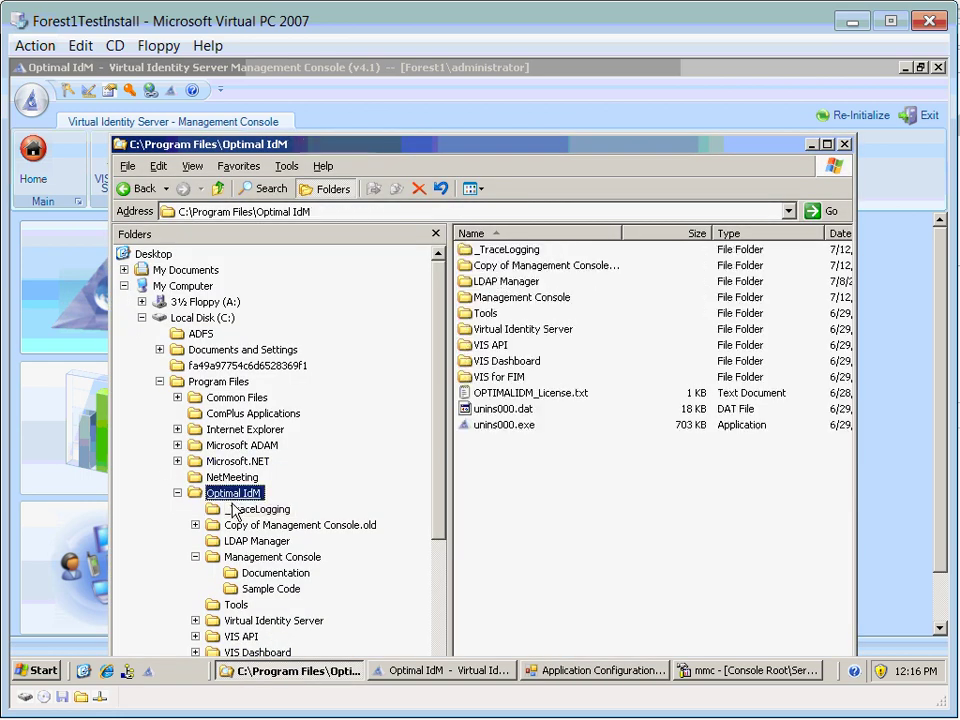
{"action": "double_click", "coordinate": [520, 330]}
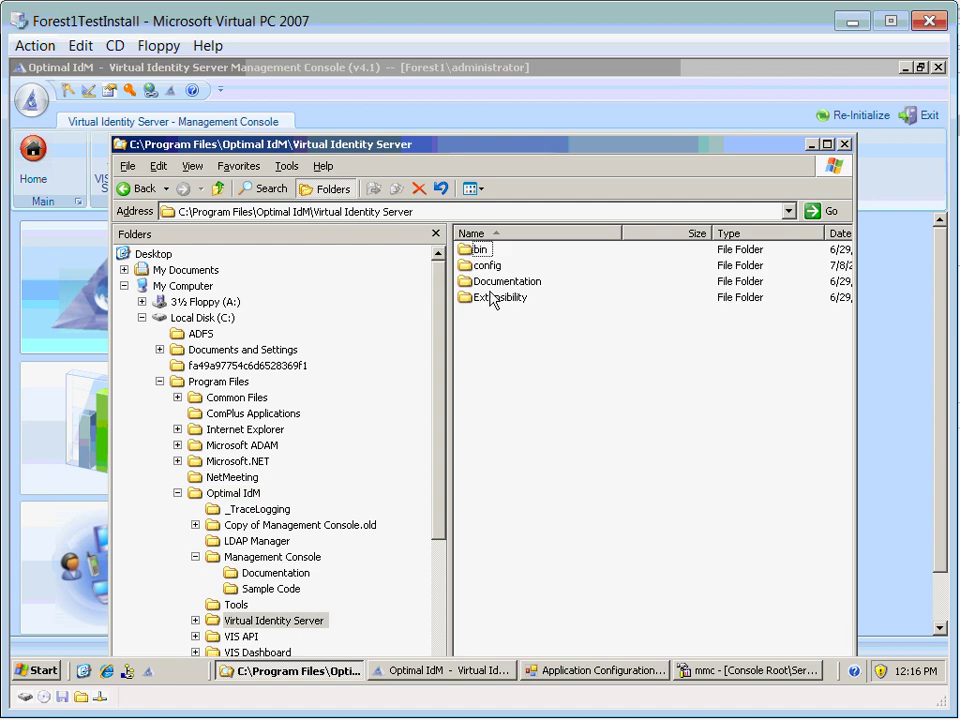
{"action": "double_click", "coordinate": [490, 267]}
{"action": "left_click", "coordinate": [510, 362]}
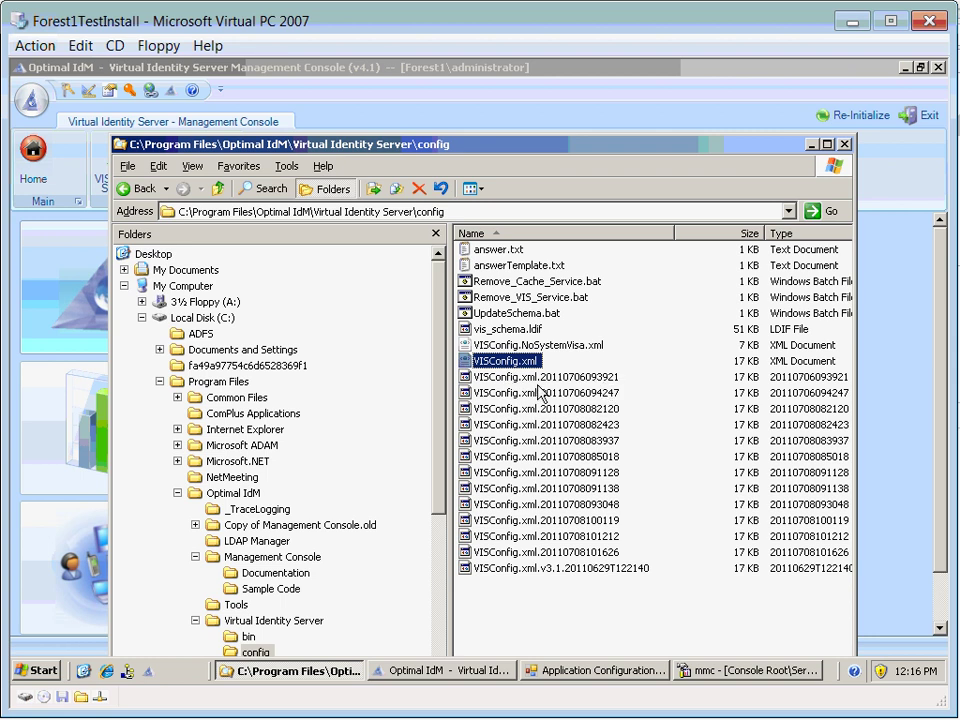
{"action": "left_click", "coordinate": [816, 145]}
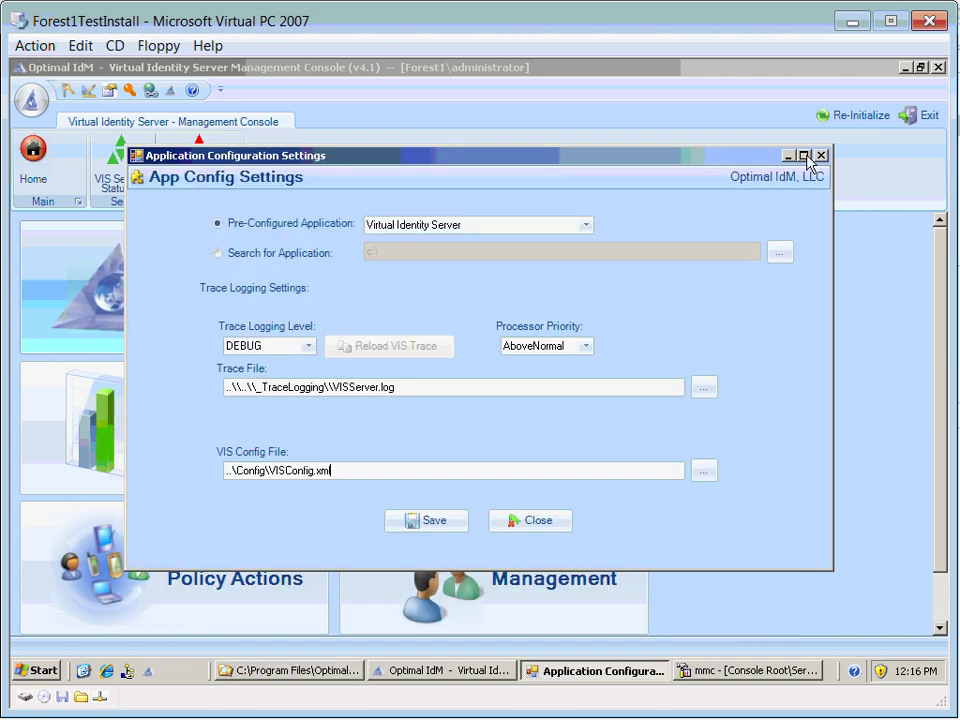
{"action": "left_click", "coordinate": [530, 525]}
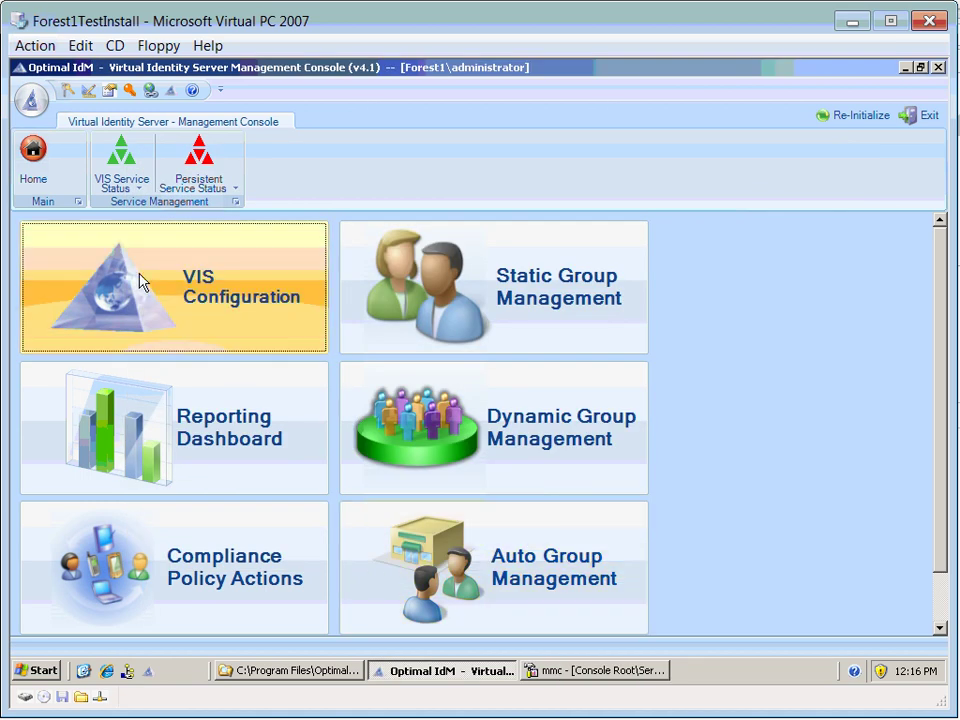
View the Encryption Utility and the About information of the management console, closing each window.
{"action": "left_click", "coordinate": [130, 92]}
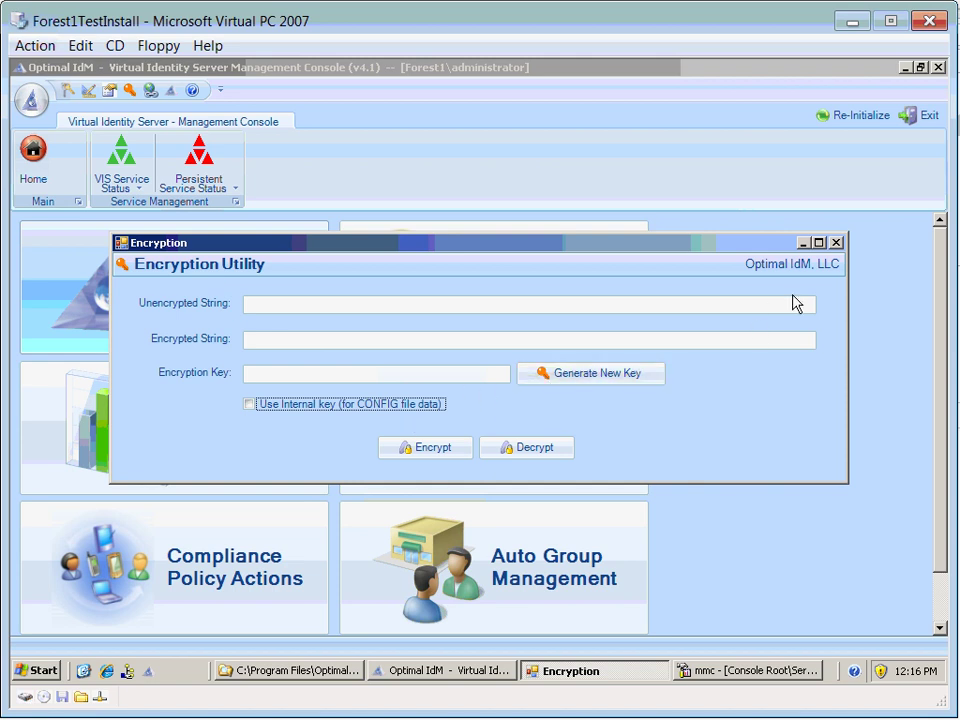
{"action": "left_click", "coordinate": [836, 242]}
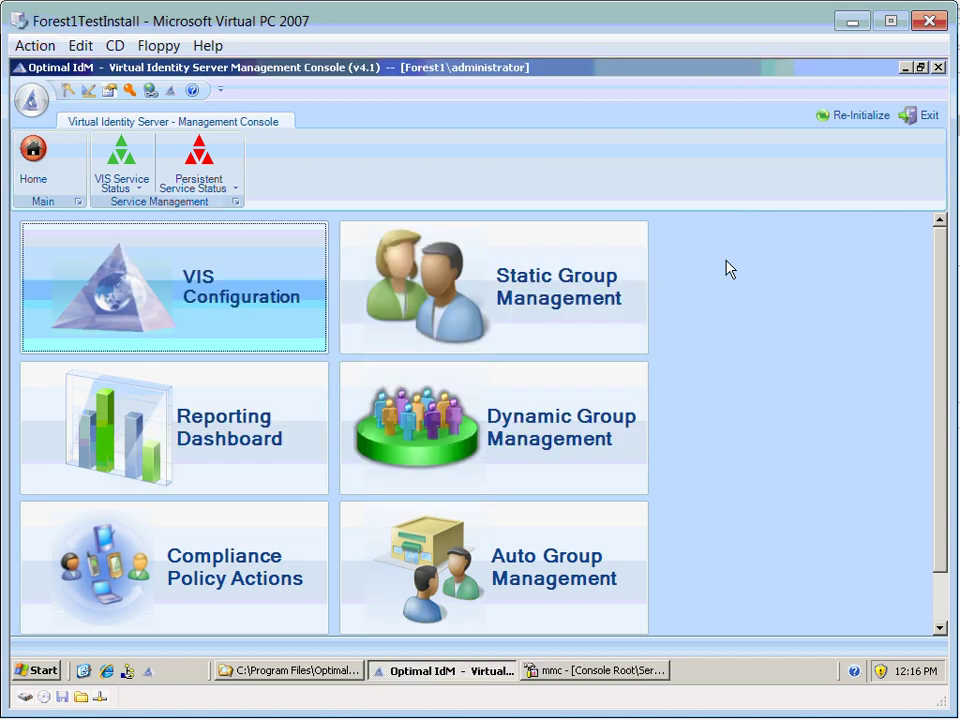
{"action": "left_click", "coordinate": [192, 90]}
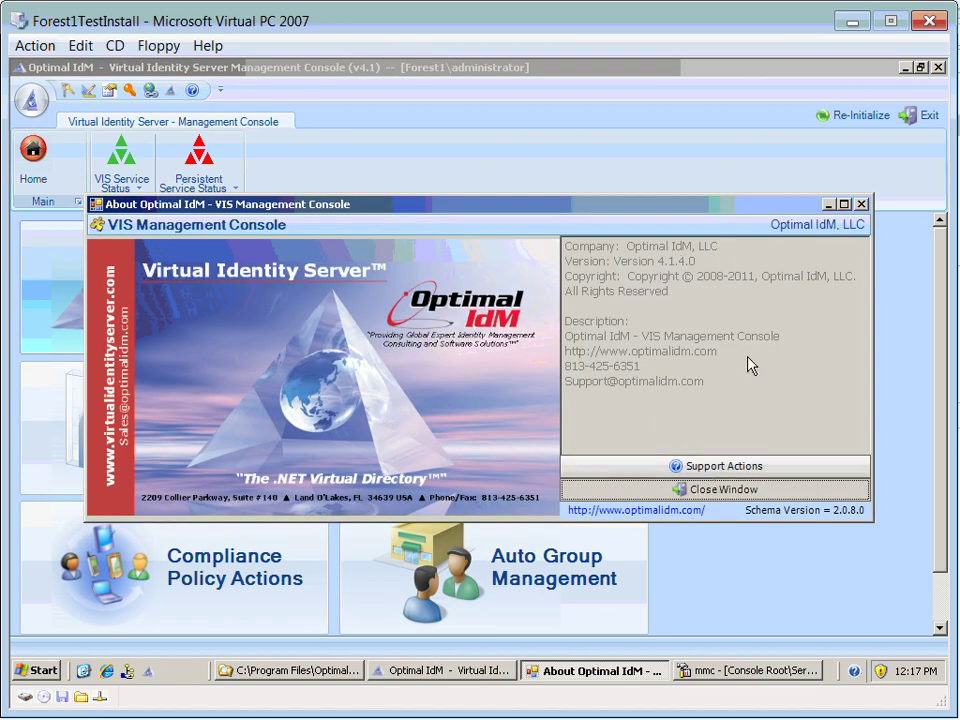
{"action": "left_click", "coordinate": [697, 490]}
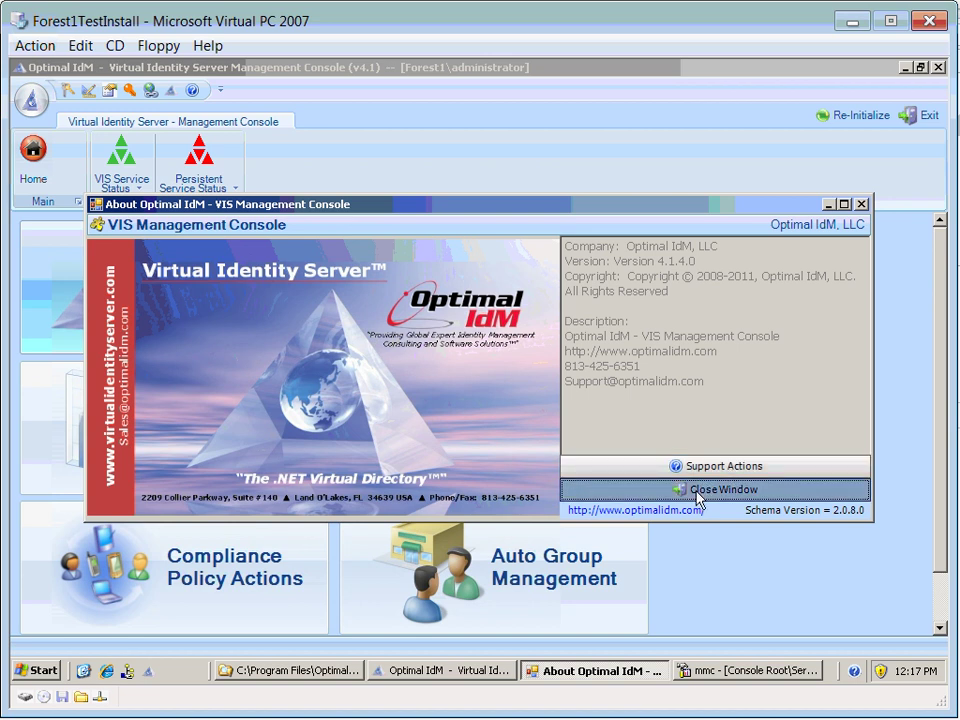
{"action": "left_click", "coordinate": [697, 492]}
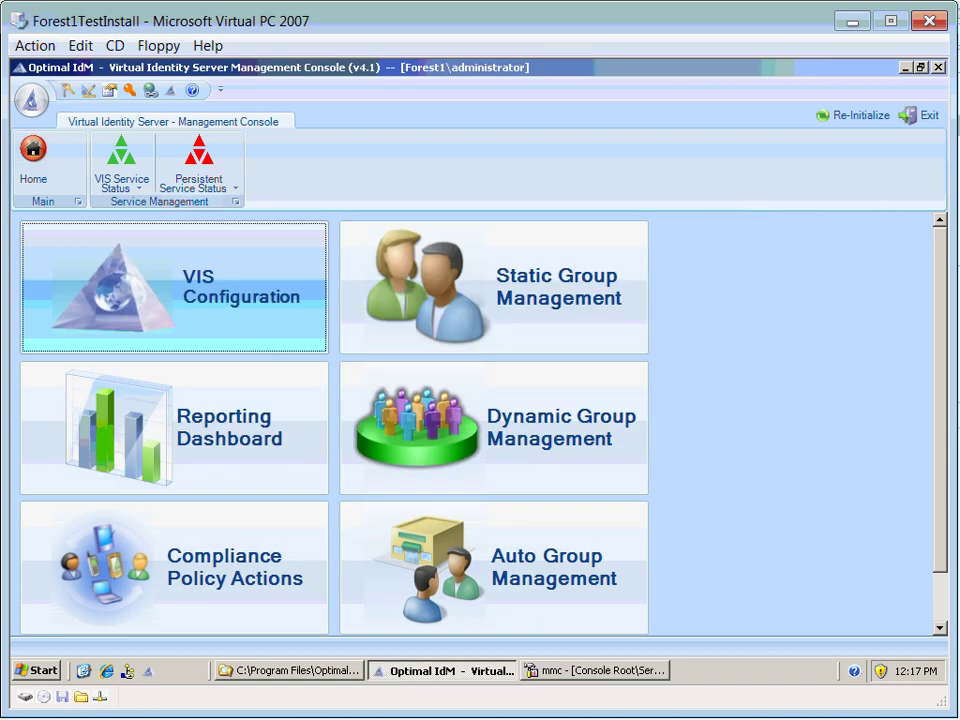
{"action": "left_click_drag", "start_coordinate": [943, 499], "coordinate": [925, 570]}
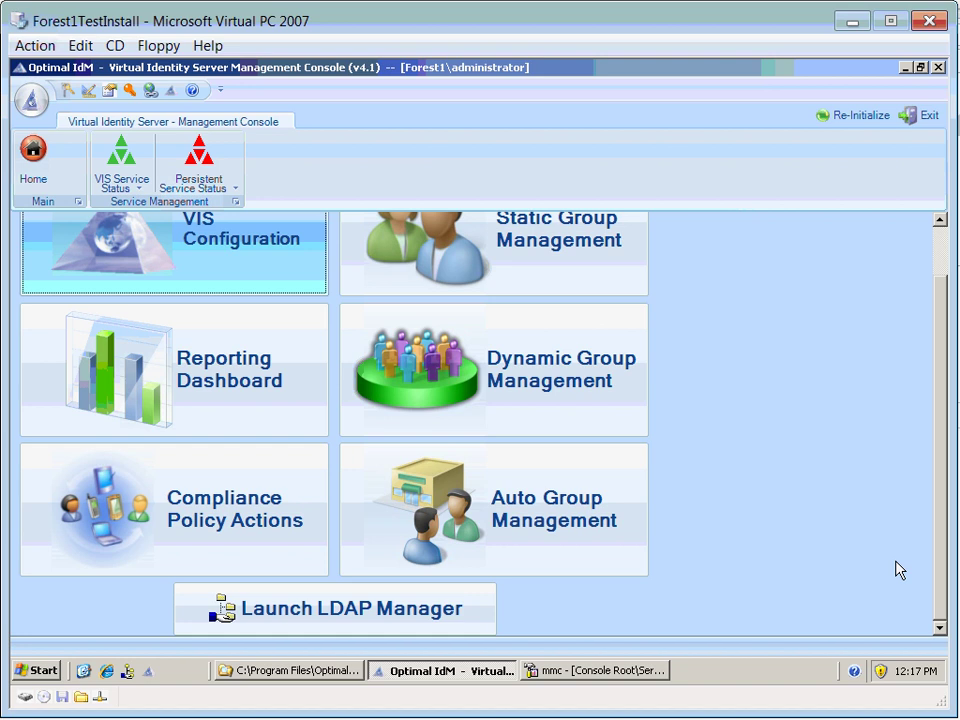